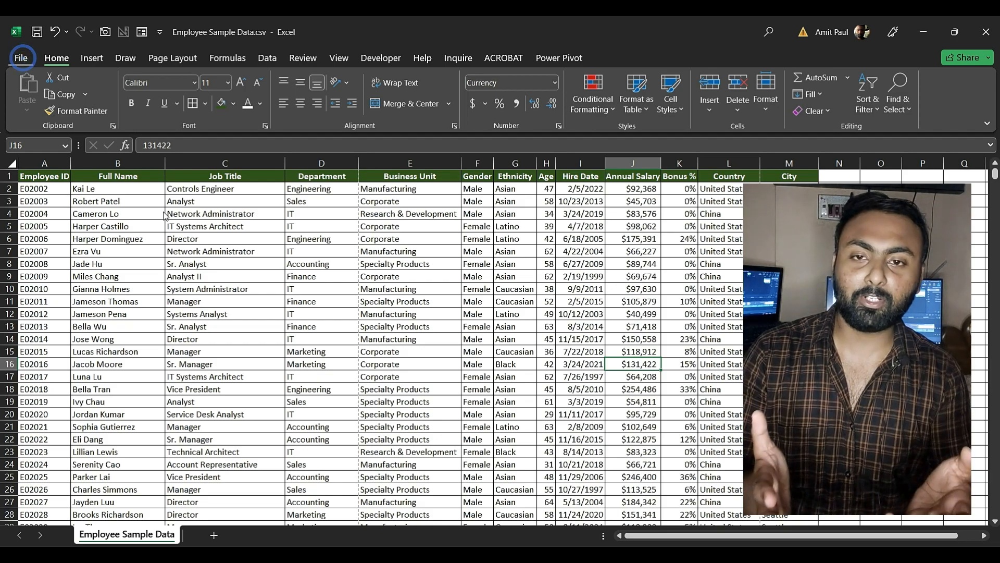
- Check the print preview of the Employee Sample Data sheet and return to the worksheet
click(22, 59)
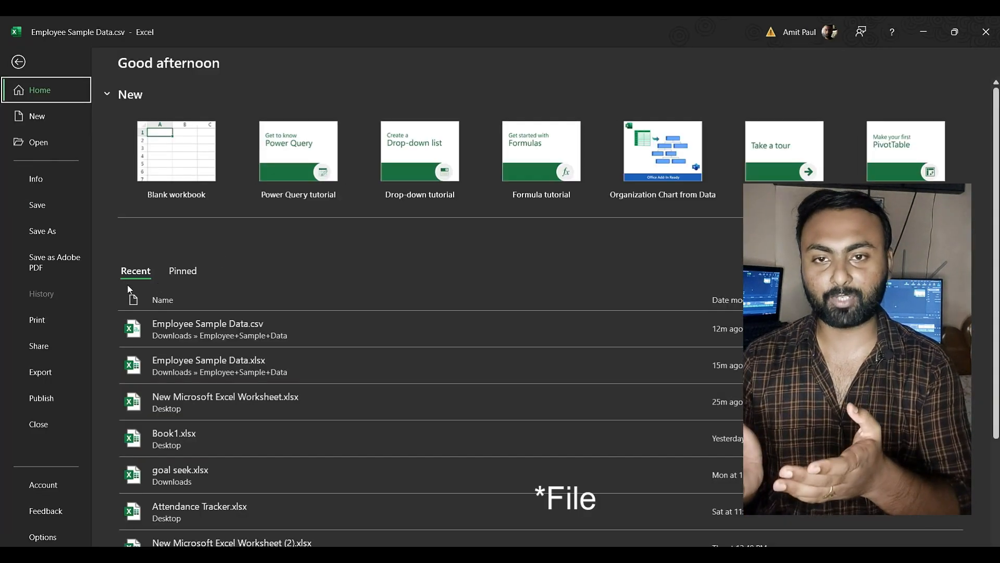
click(55, 326)
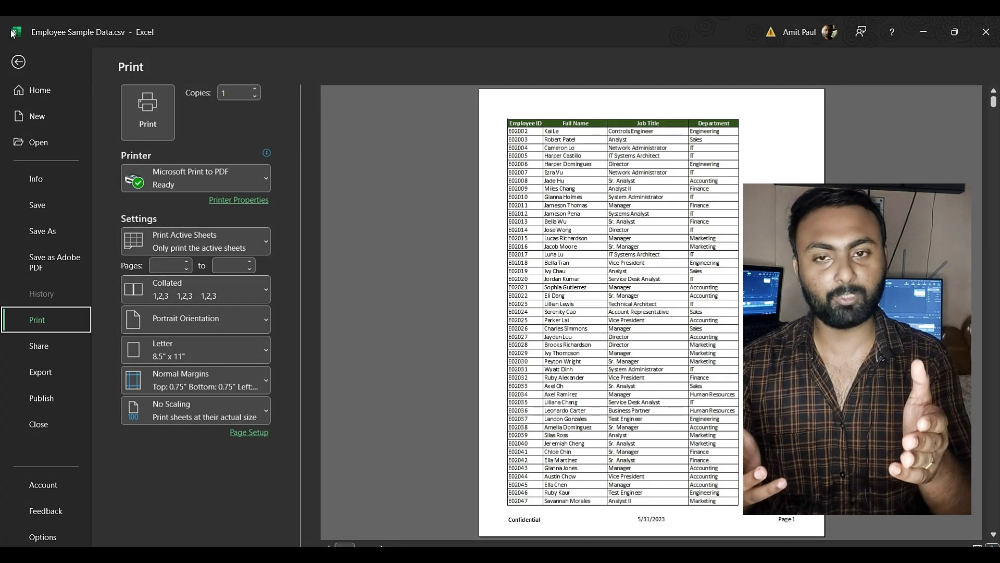
click(18, 62)
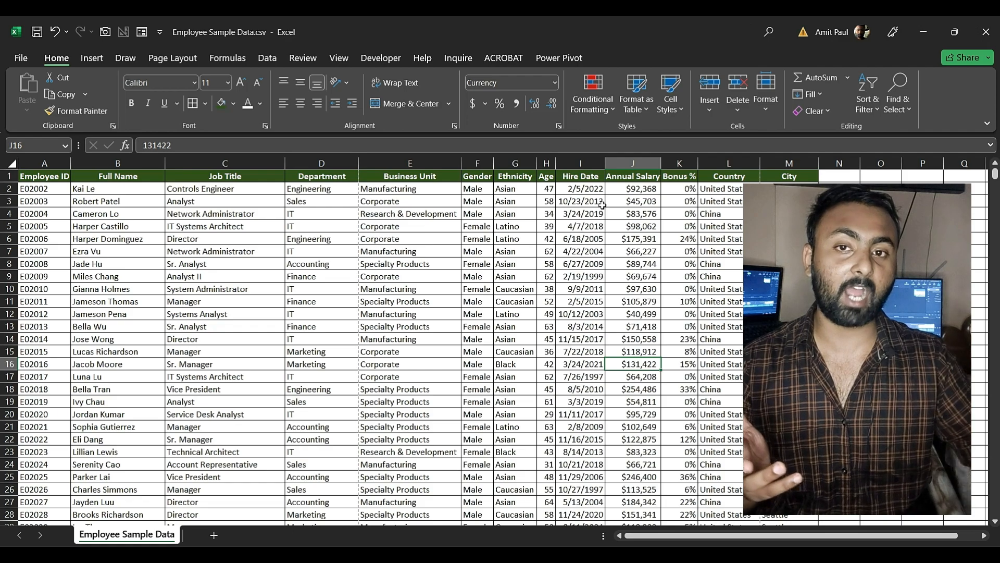
click(313, 164)
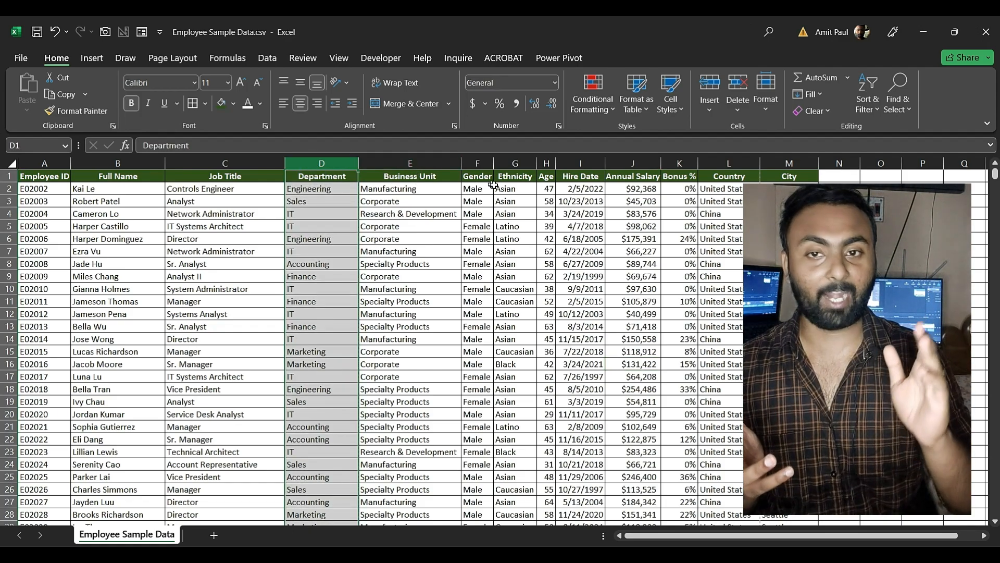
click(18, 181)
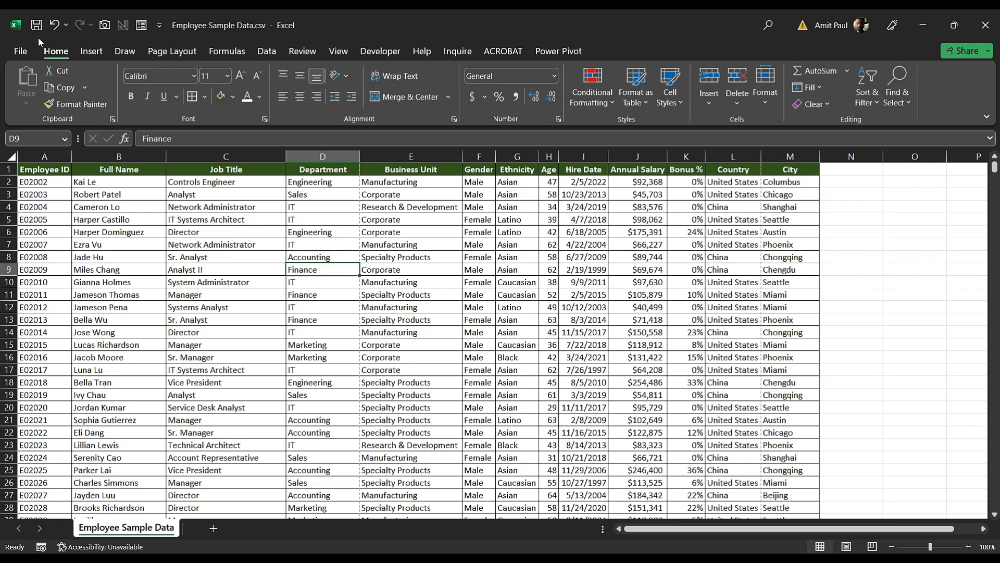
click(16, 55)
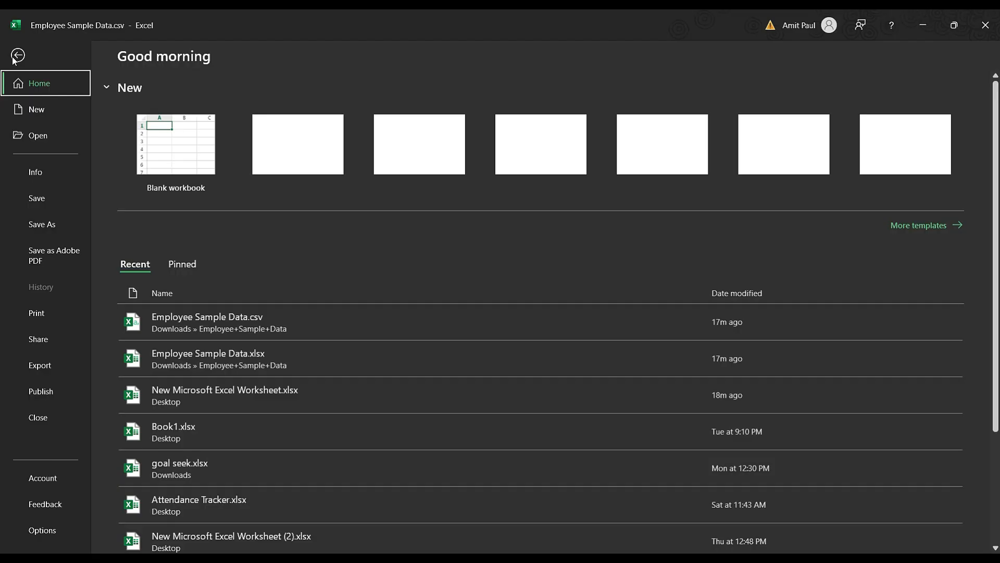
click(39, 315)
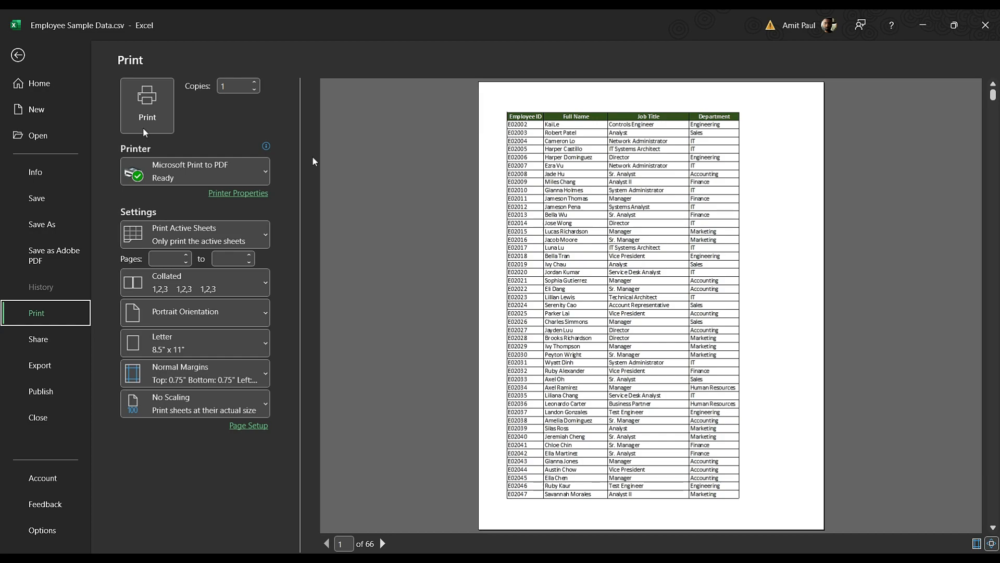
click(18, 55)
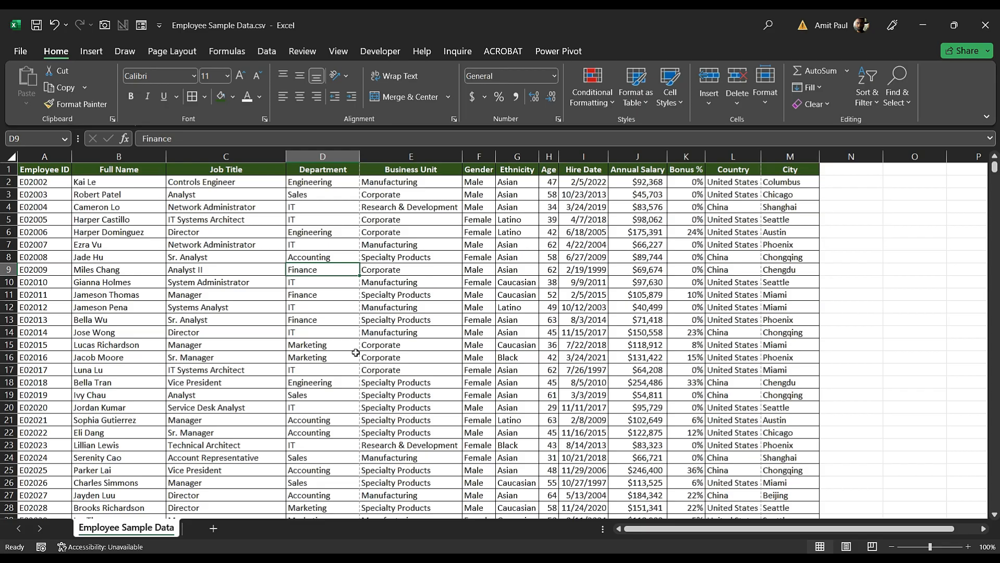
- Try narrowing the Full Name column, and undo the width change
drag(162, 157, 145, 156)
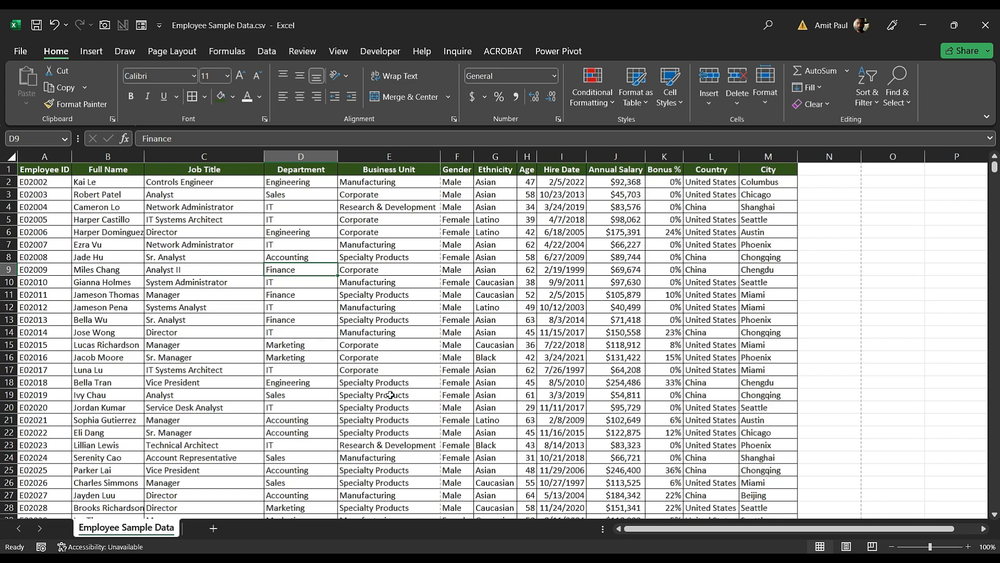
key(ctrl+z)
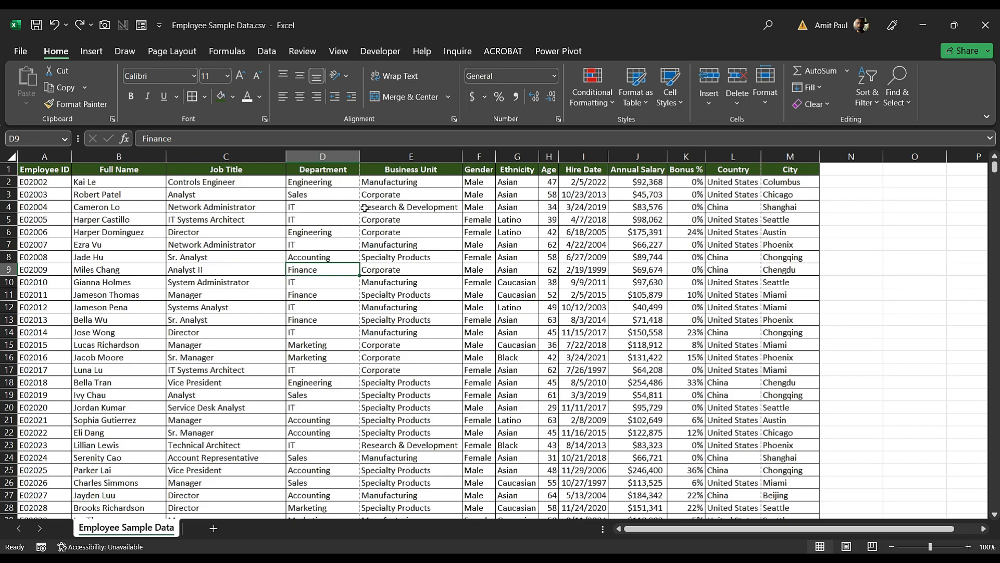
- Review the print settings and the first page's preview again, and go back to the data
click(31, 54)
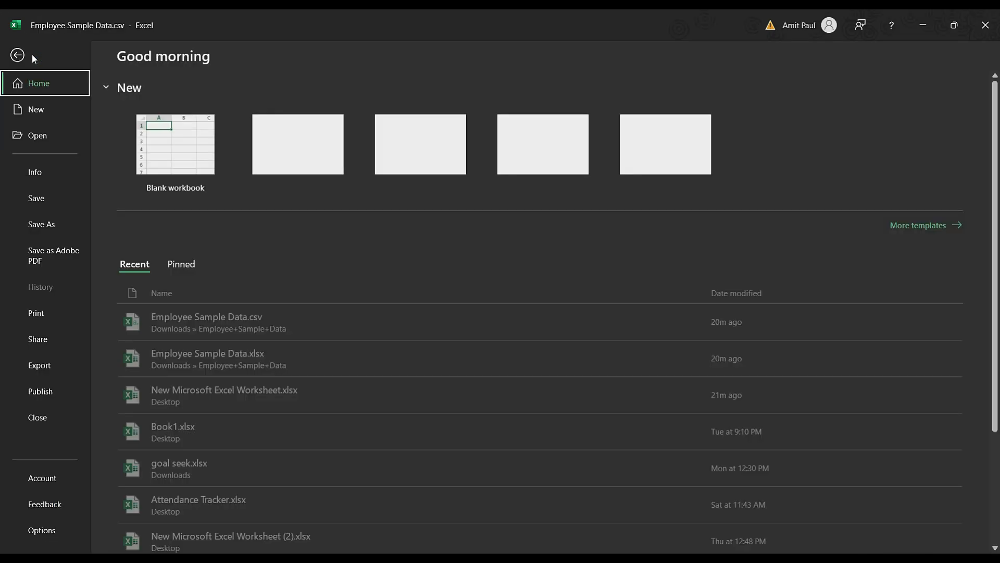
click(42, 312)
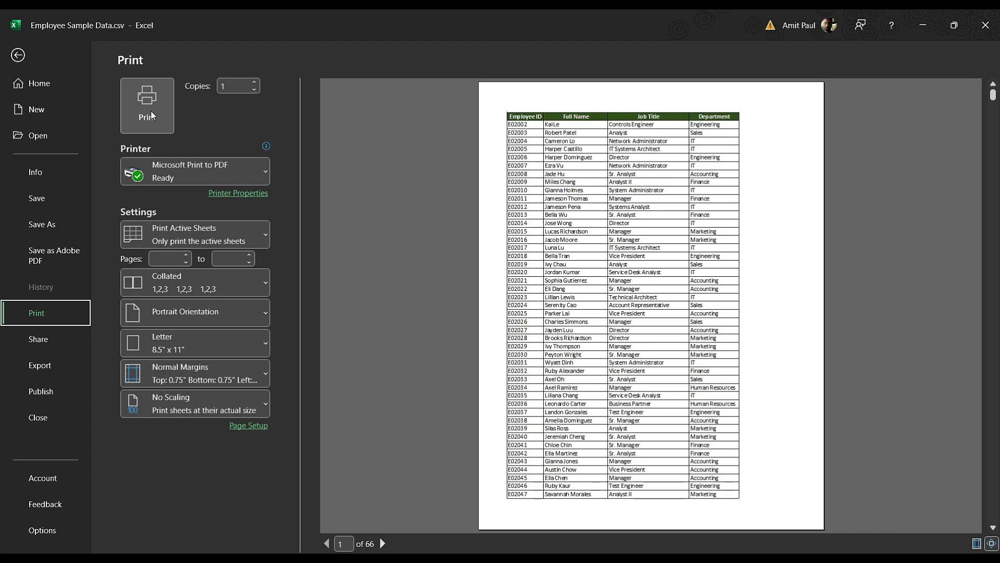
click(18, 55)
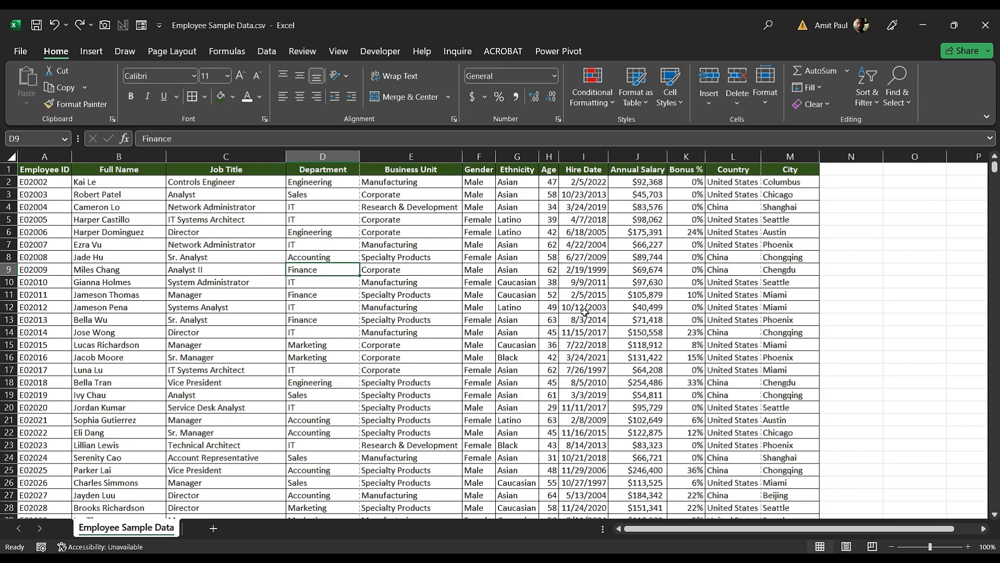
key(ctrl+p)
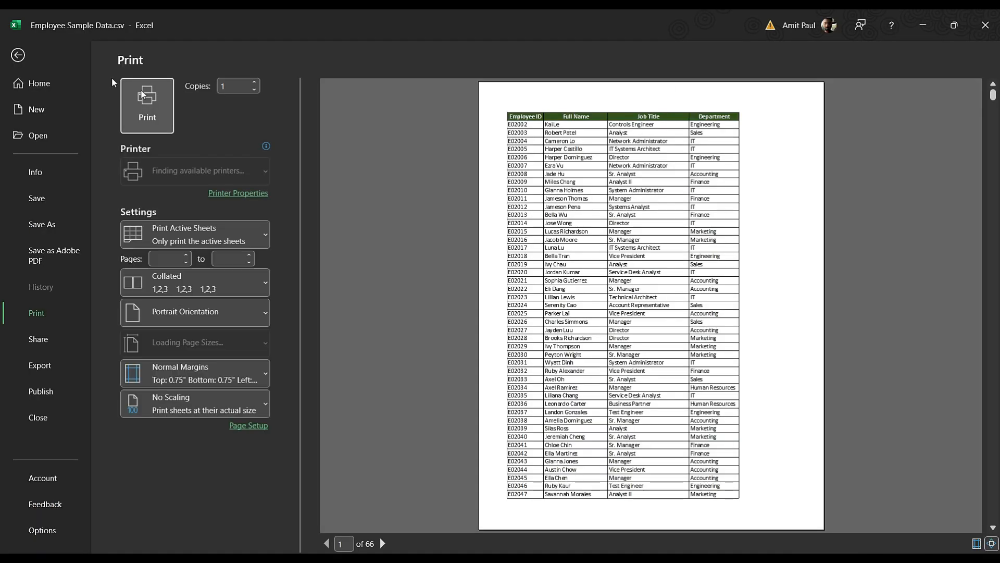
click(21, 51)
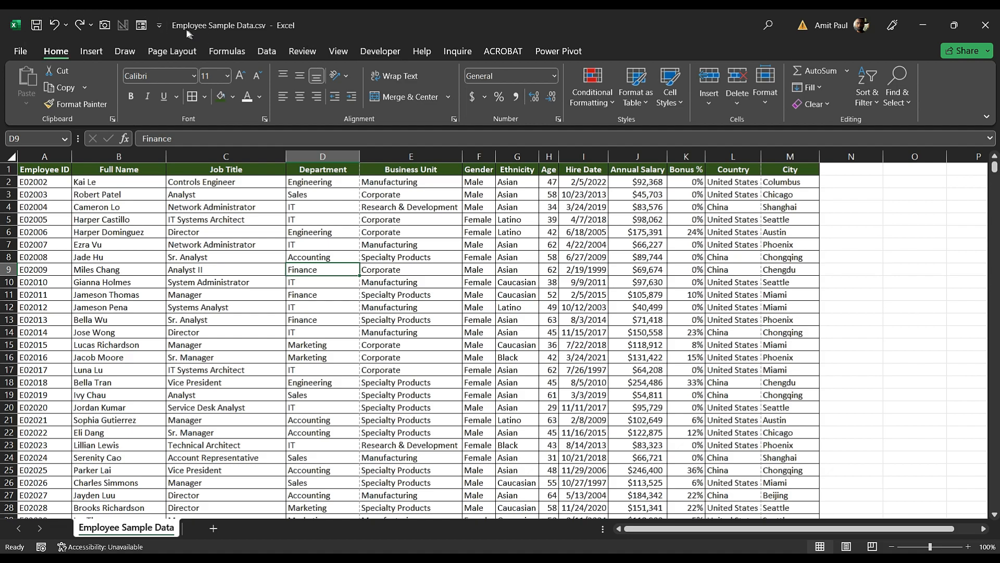
- Add the Print Preview and Print command to the Quick Access Toolbar and test it
click(160, 25)
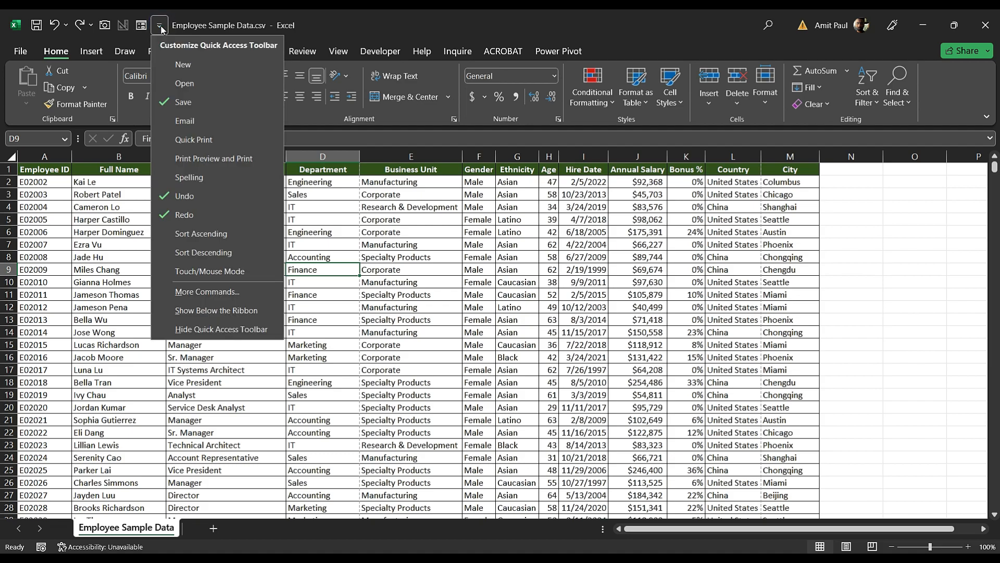
click(233, 157)
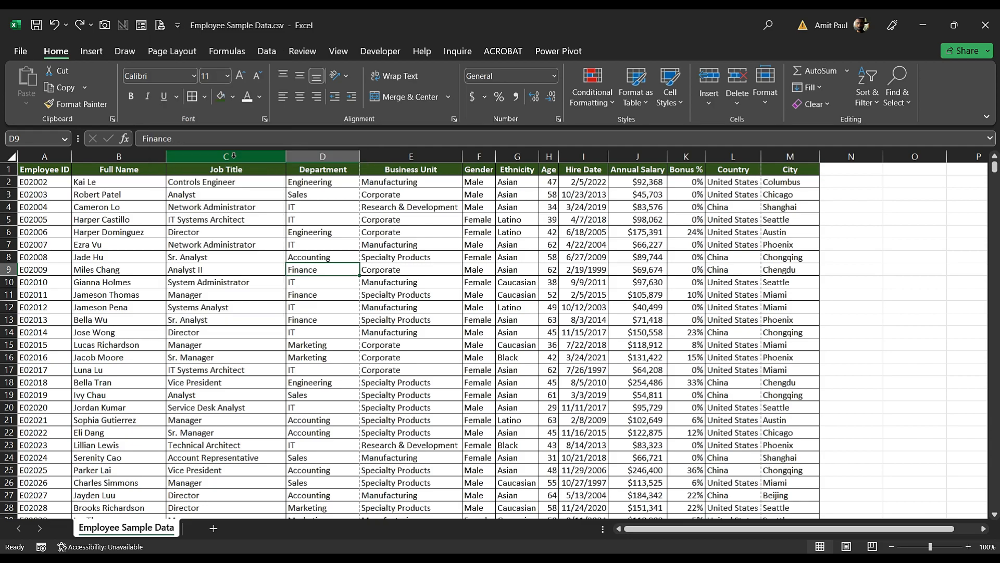
click(159, 26)
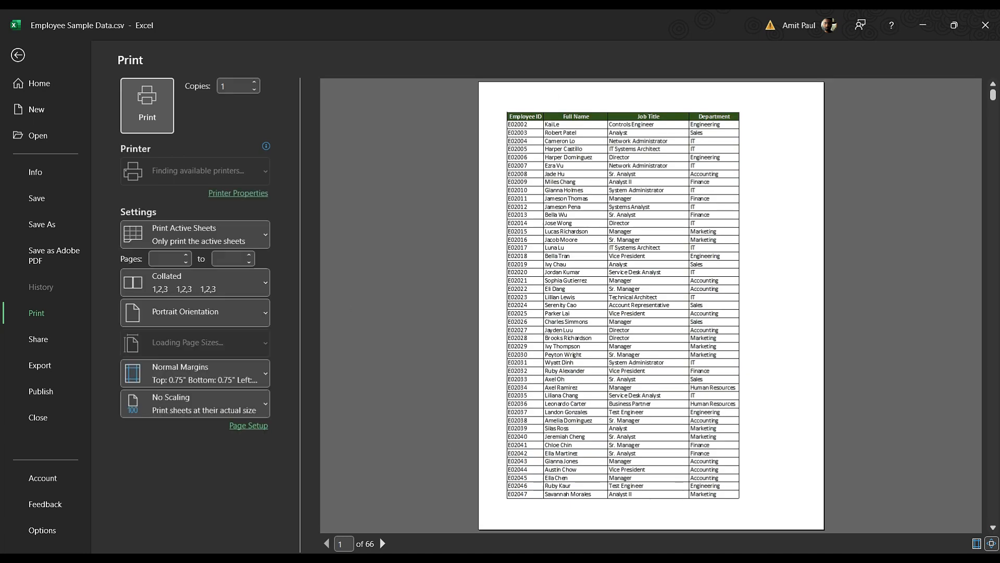
click(16, 58)
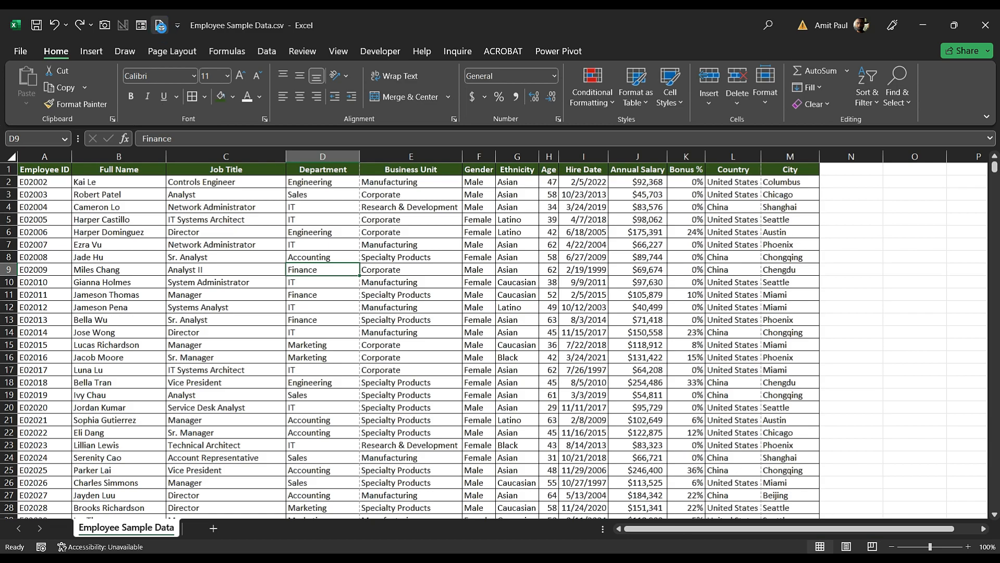
- Set the page orientation to Landscape in the sheet's page setup
click(163, 30)
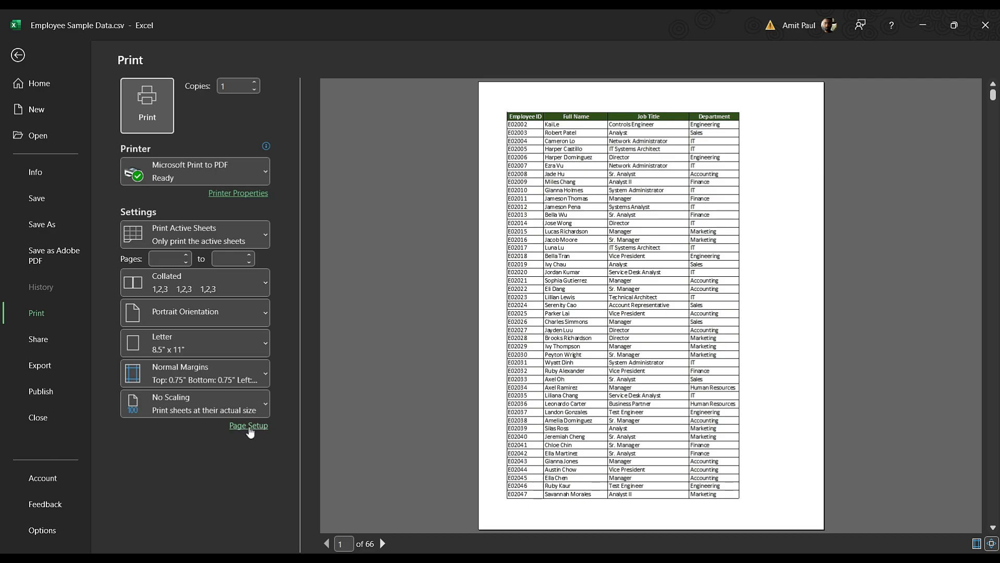
click(248, 426)
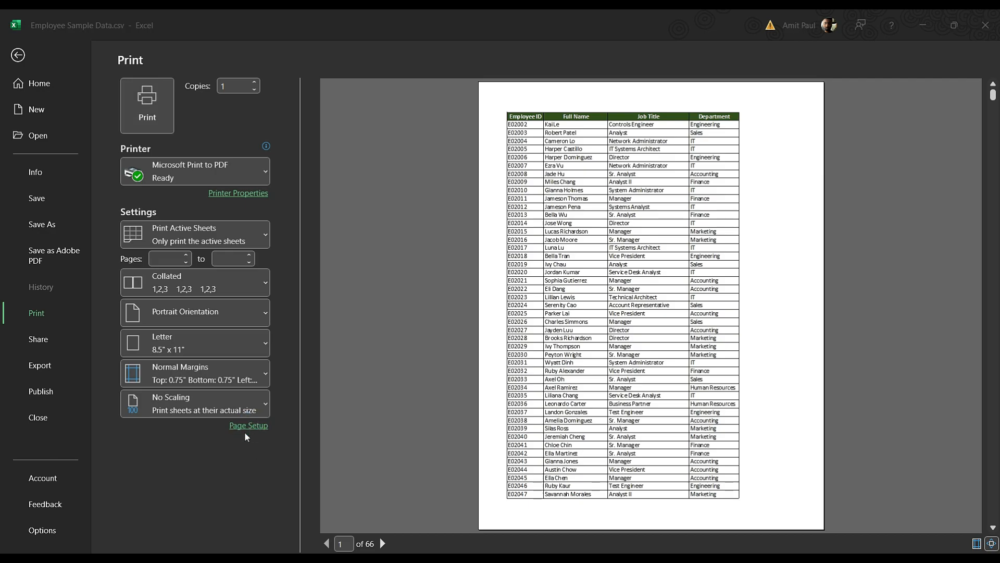
drag(358, 159, 302, 95)
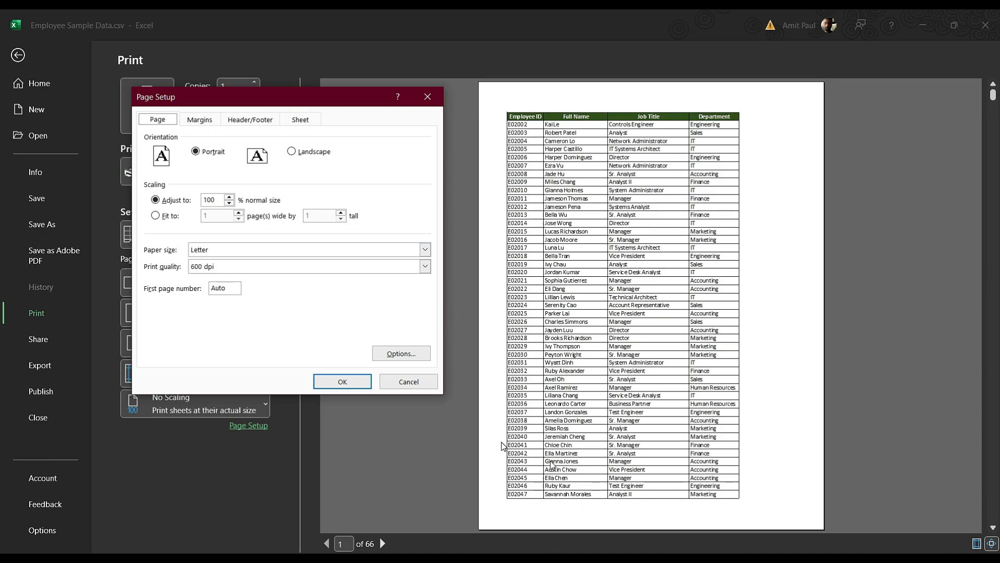
click(291, 151)
click(354, 380)
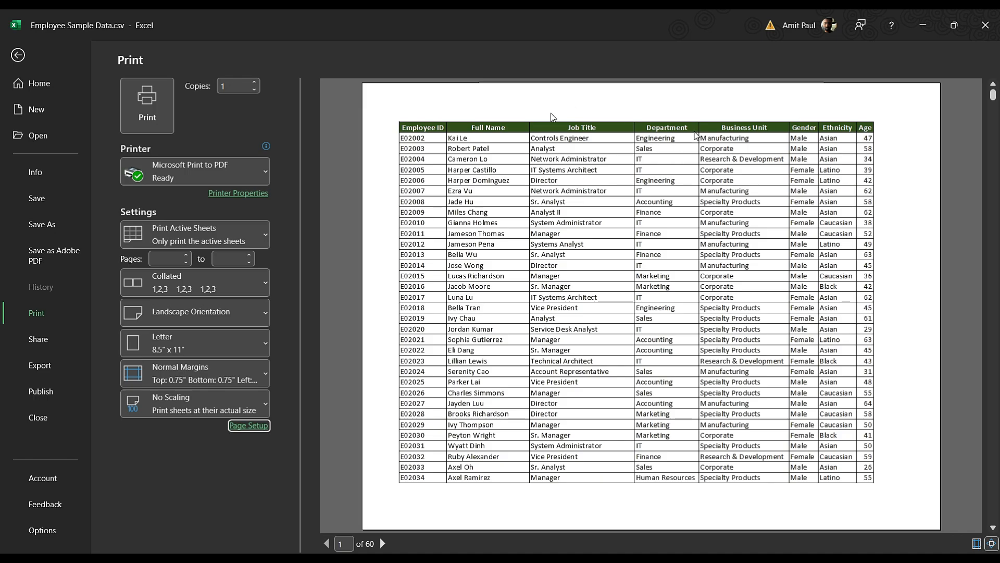
- Return to the worksheet and insert a blank row between the header row and the first employee record
click(20, 56)
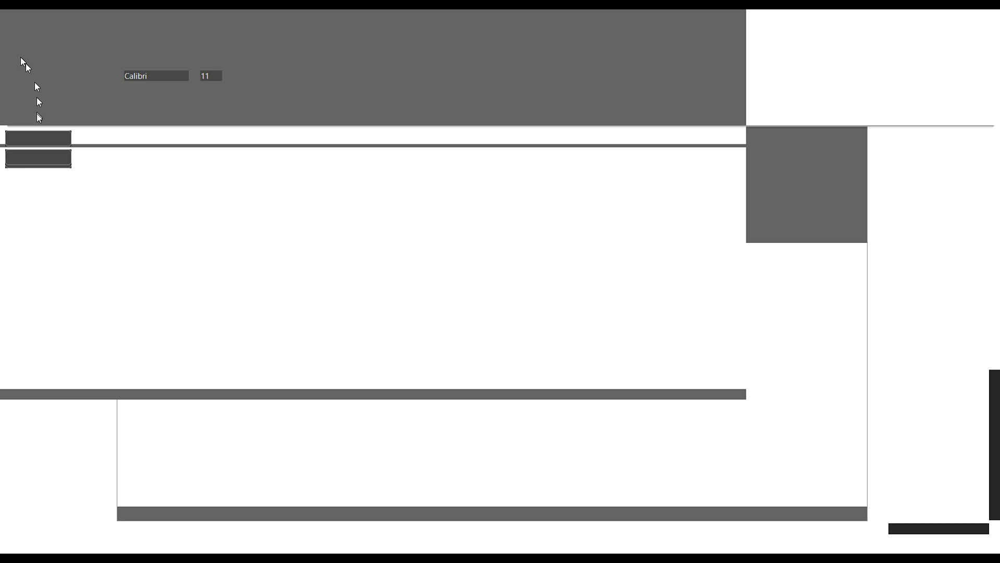
click(10, 181)
right_click(11, 181)
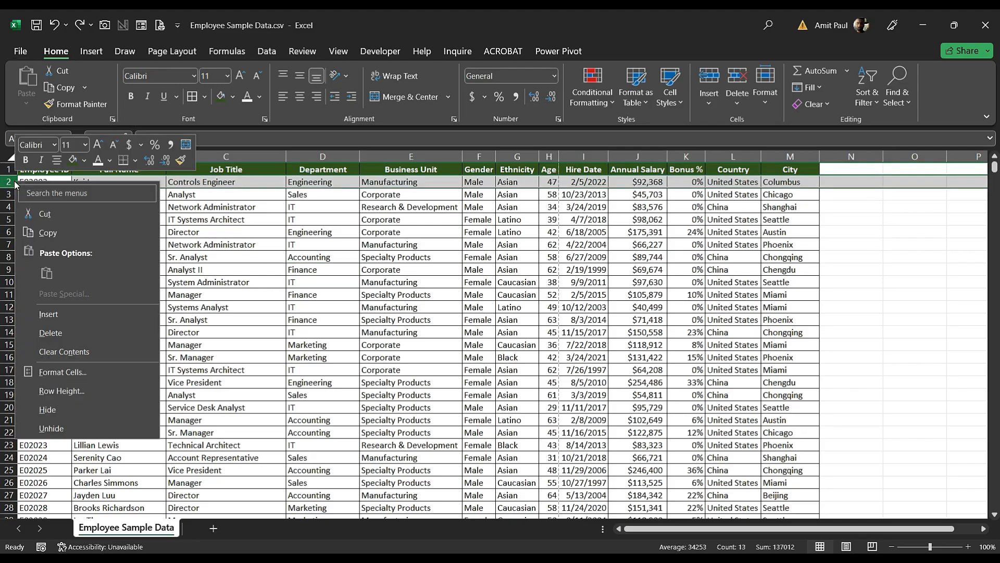
click(53, 317)
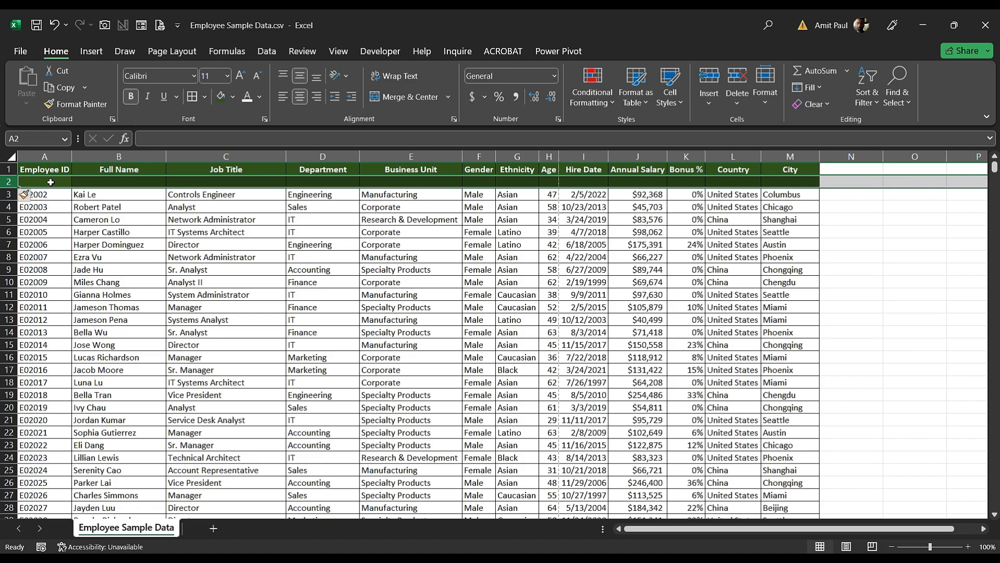
- Number the columns in row 2 by entering 1 in A2 and 2 in B2 and filling the series across to the City column
click(50, 182)
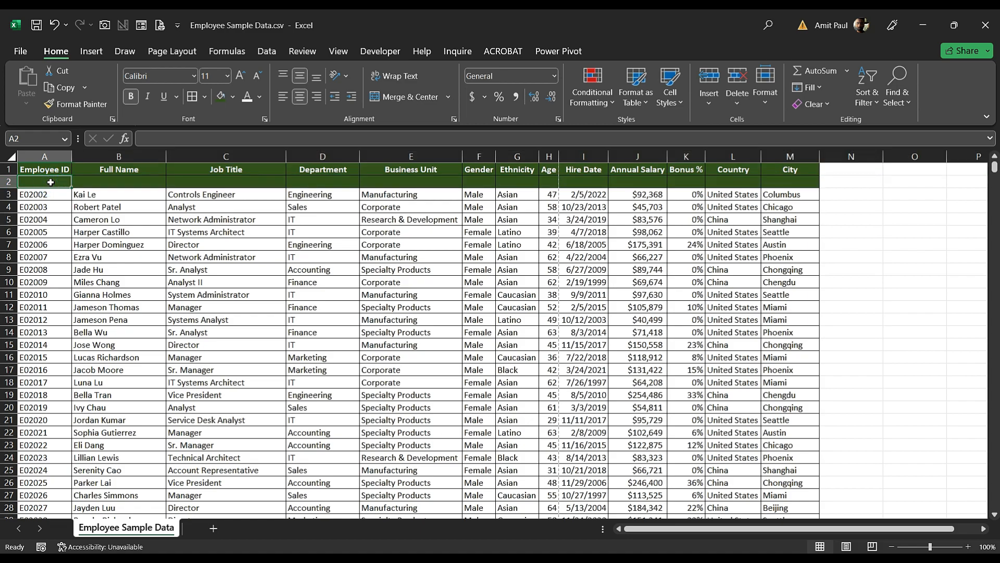
text(1)
key(Tab)
text(2)
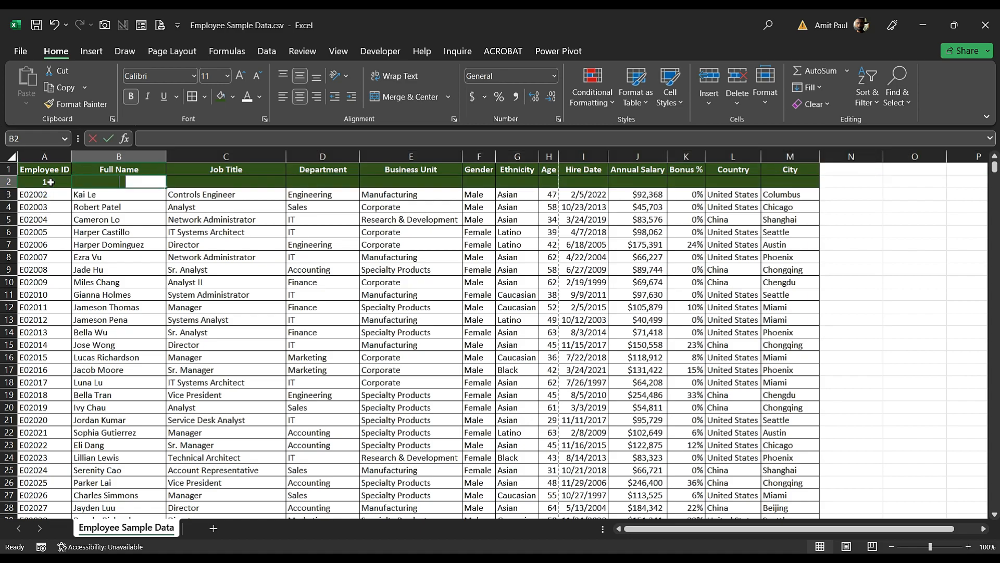
key(Tab)
drag(49, 182, 99, 183)
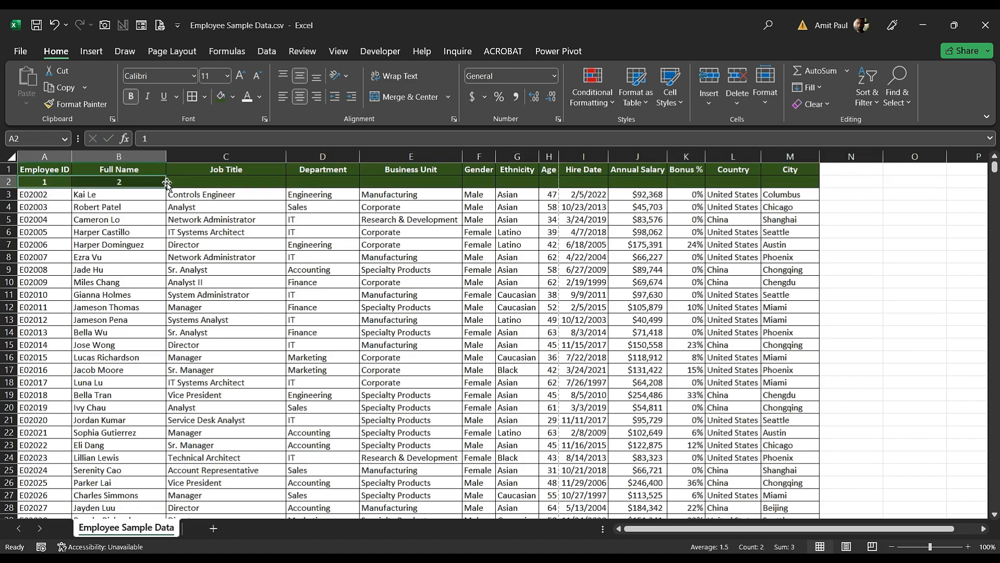
drag(166, 188, 805, 186)
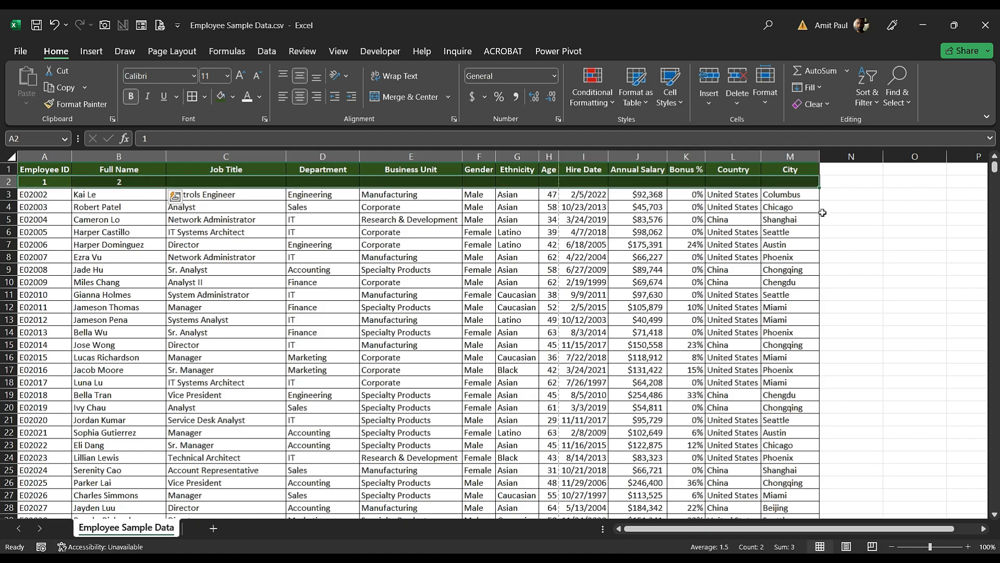
click(842, 184)
- Open the print preview and scale the printout to 90% of normal size in the page setup
click(162, 26)
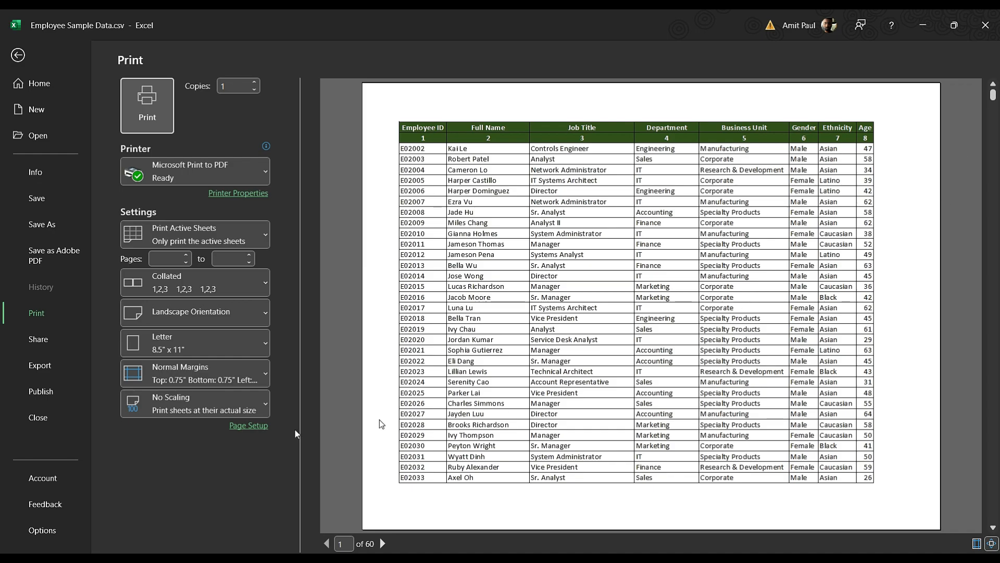
click(244, 426)
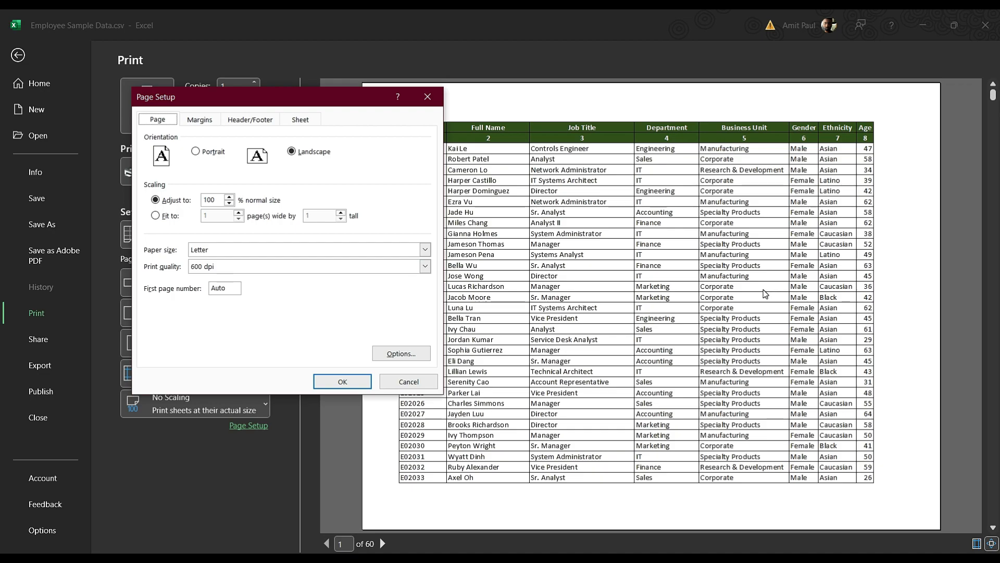
click(229, 204)
click(229, 204)
click(335, 378)
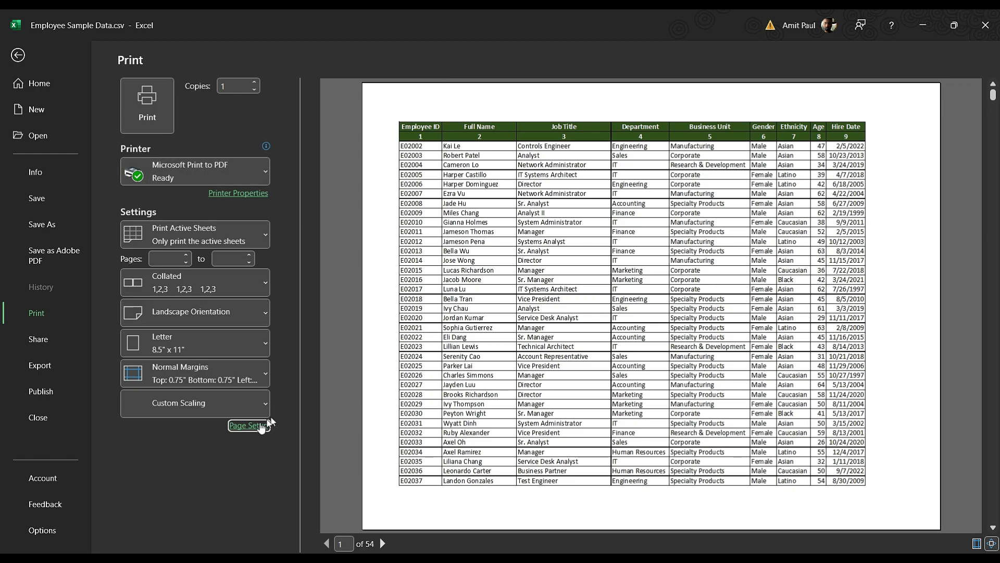
- Scale the printout to fit 1 page wide, leaving the number of pages tall blank
click(253, 425)
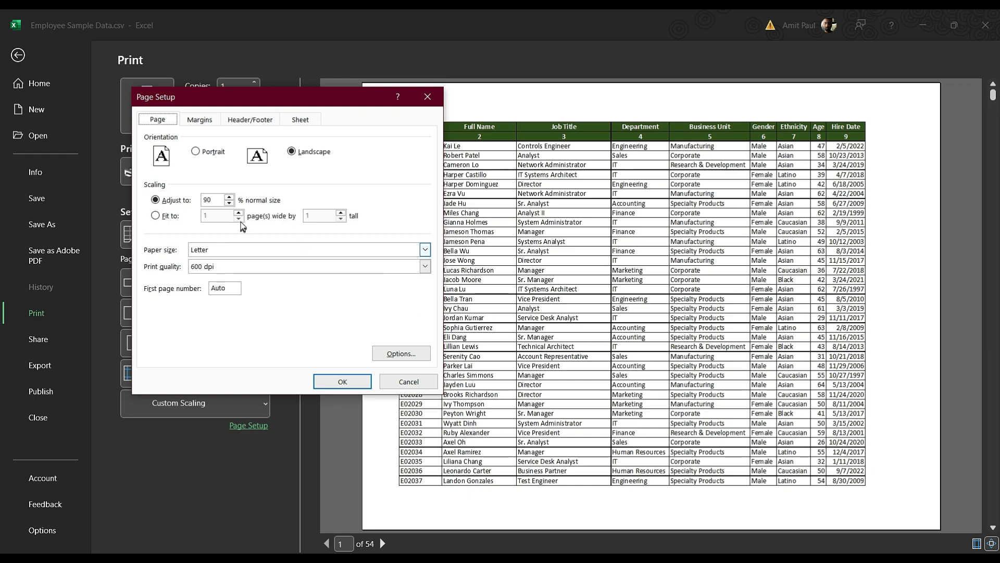
click(162, 219)
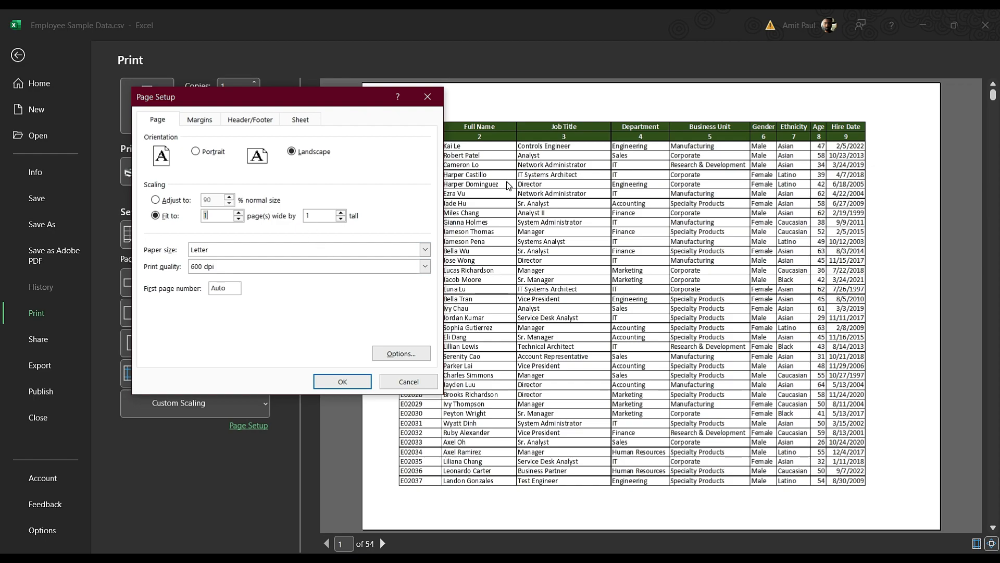
click(319, 216)
click(337, 379)
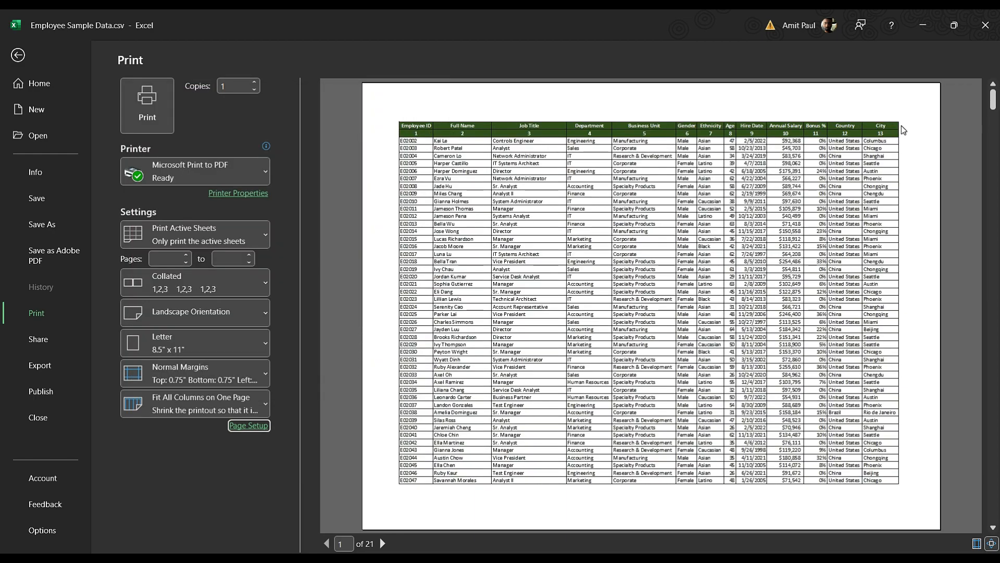
- Set the print scaling to fit the sheet 1 page wide by 1 page tall
click(237, 426)
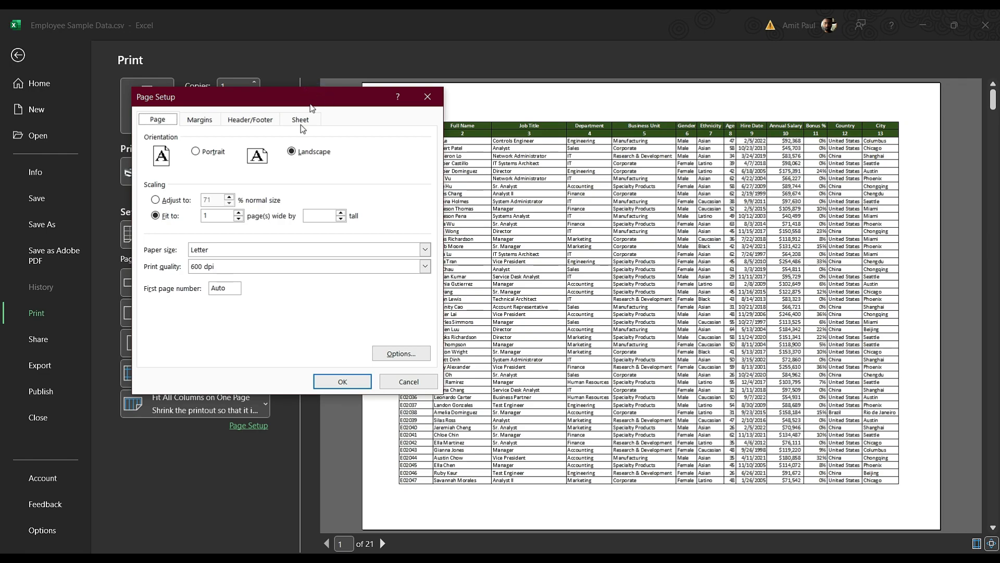
click(321, 212)
text(1)
click(333, 382)
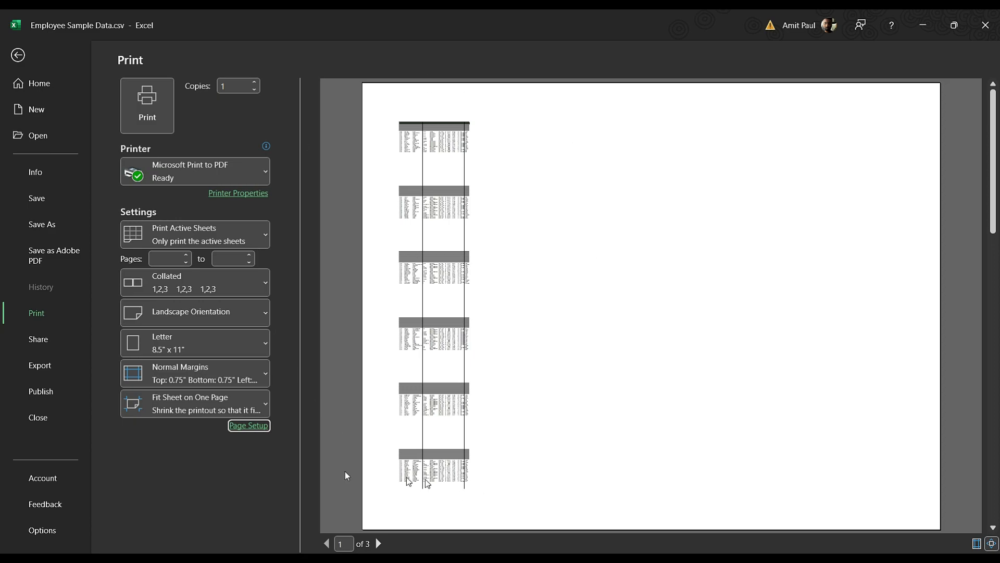
- Set the pages-tall scaling value to 0 and check the first preview pages
click(250, 428)
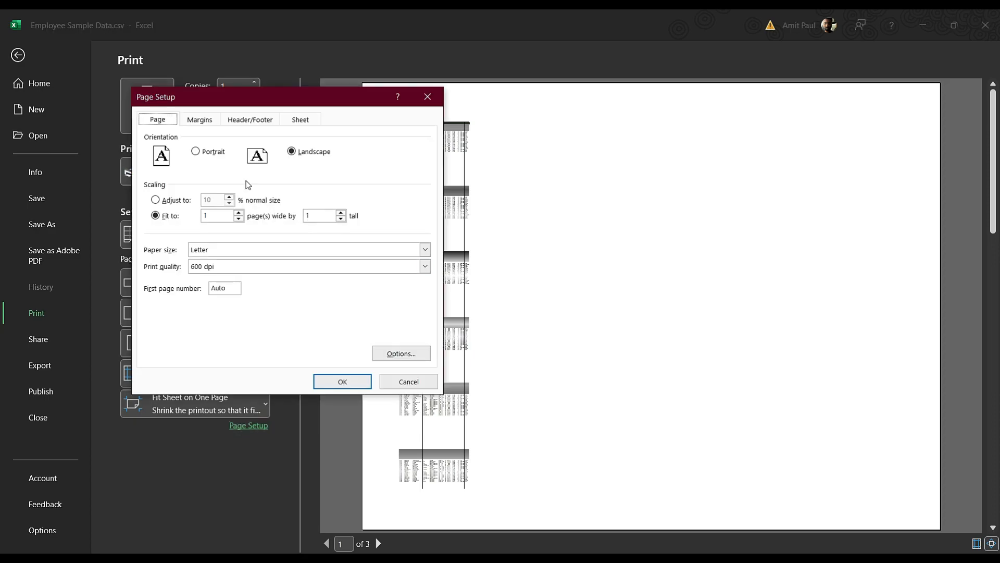
click(330, 217)
text(0)
click(338, 382)
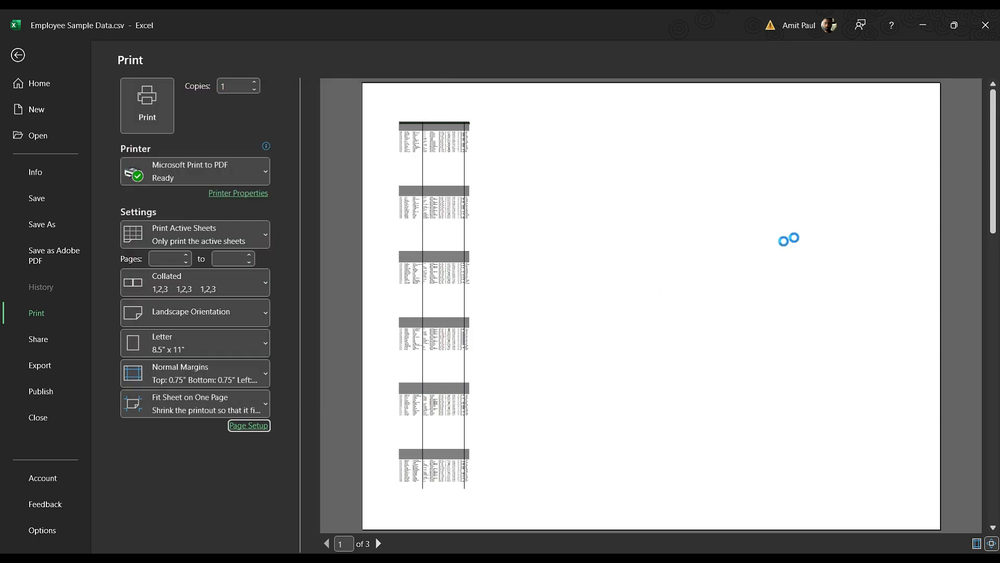
scroll(799, 336, down, 1)
scroll(798, 337, down, 2)
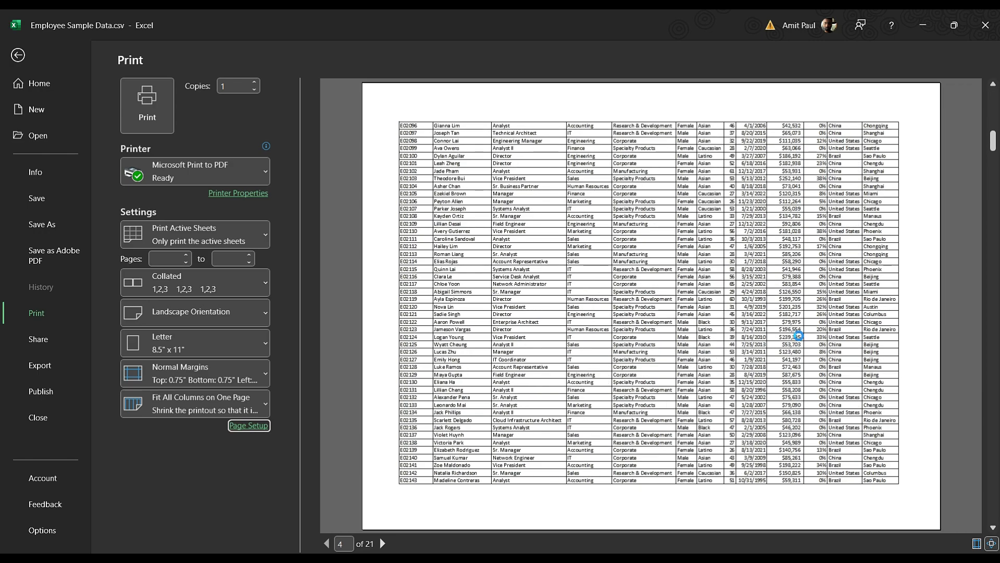
drag(992, 167, 993, 140)
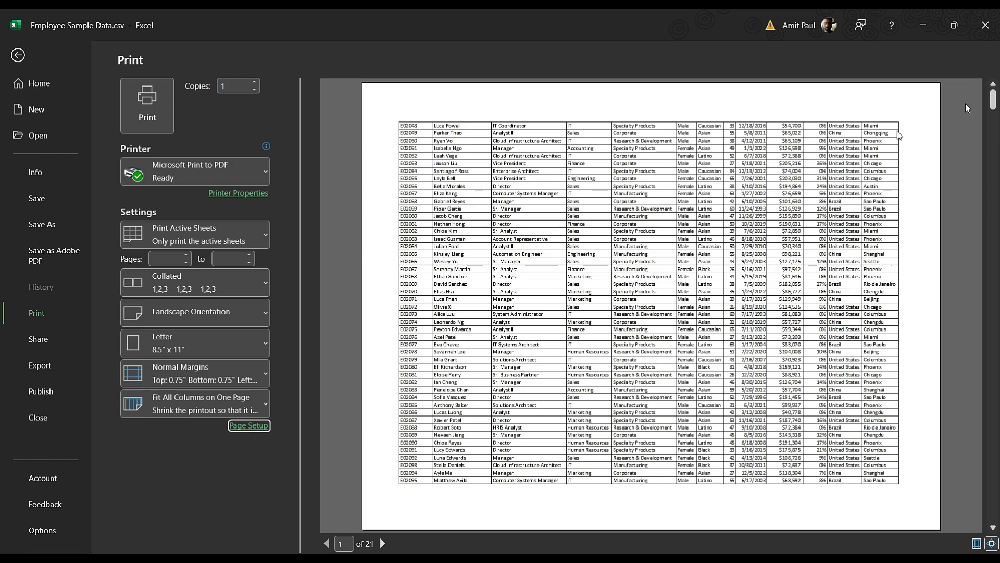
scroll(897, 131, up, 1)
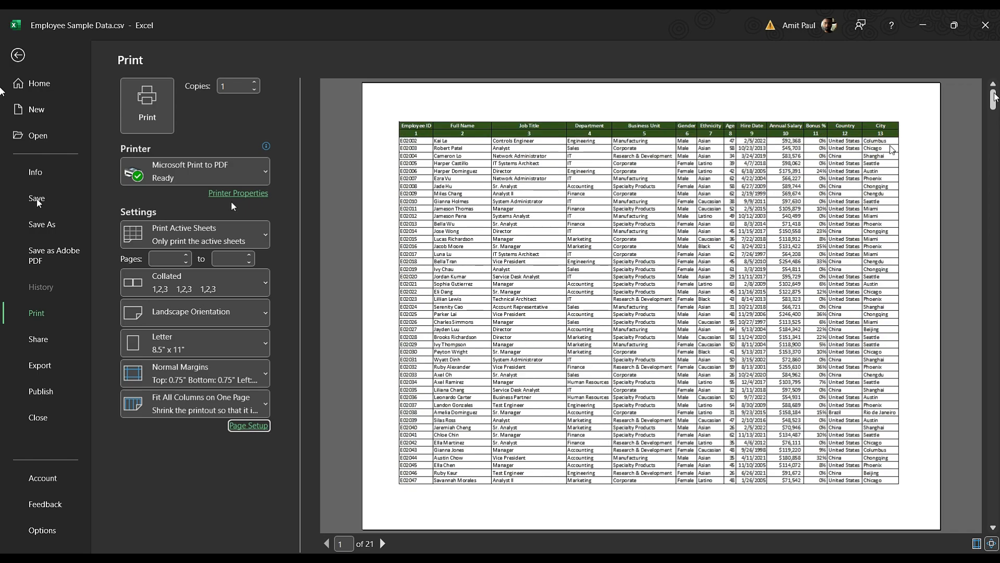
- Examine the available paper sizes and print quality options in the page setup, keeping Letter as the paper size
click(235, 432)
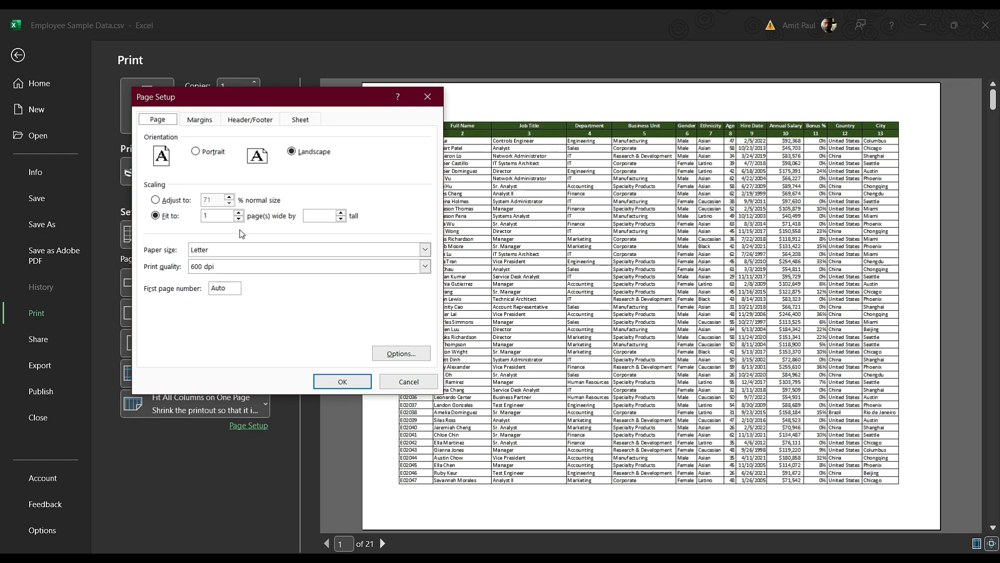
click(425, 251)
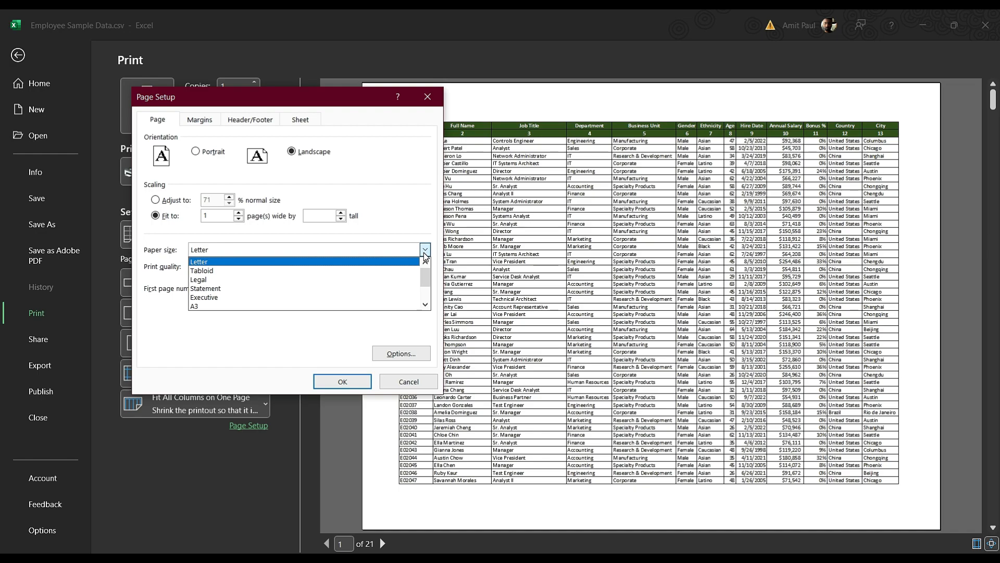
click(383, 266)
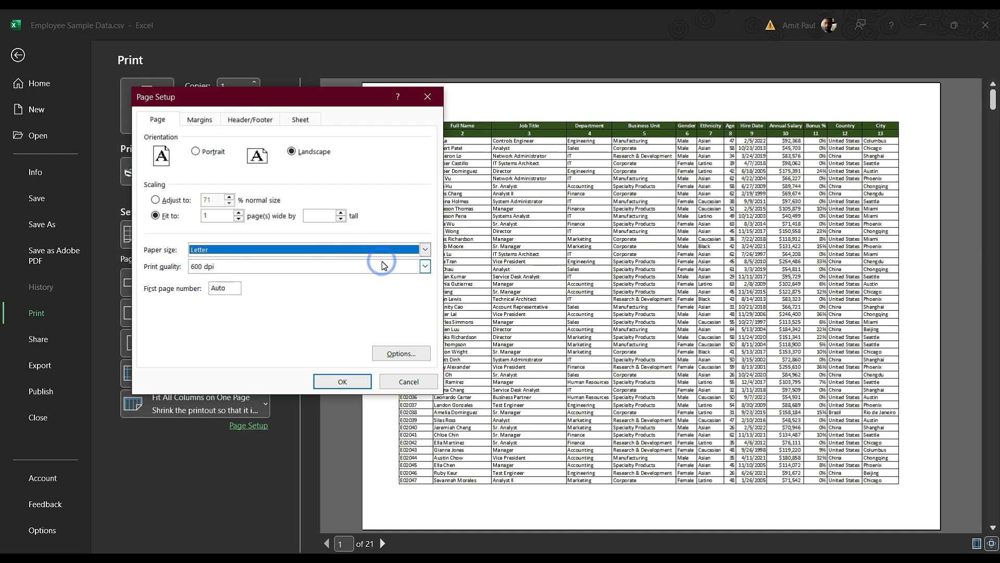
click(424, 250)
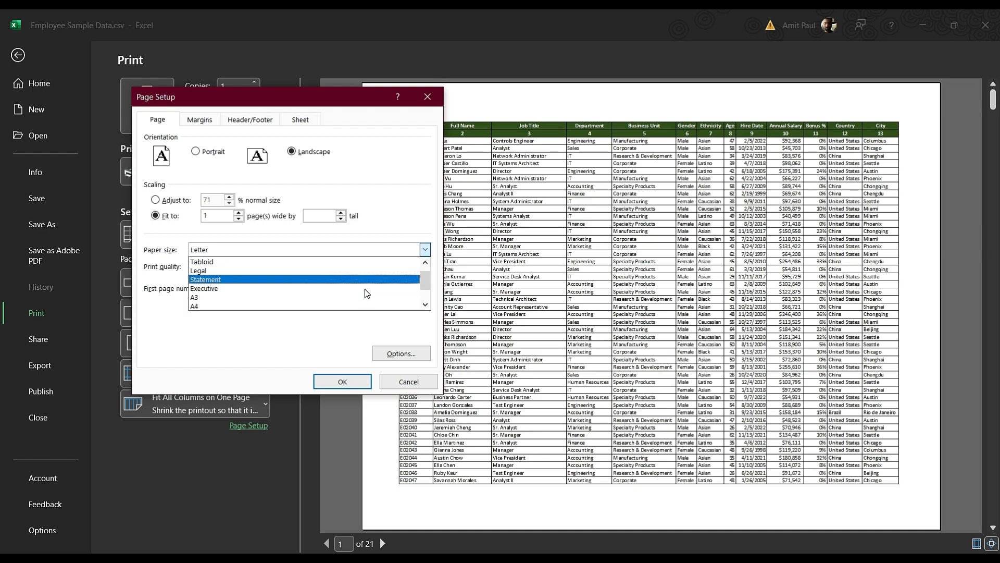
scroll(346, 300, down, 2)
scroll(347, 304, up, 2)
click(319, 337)
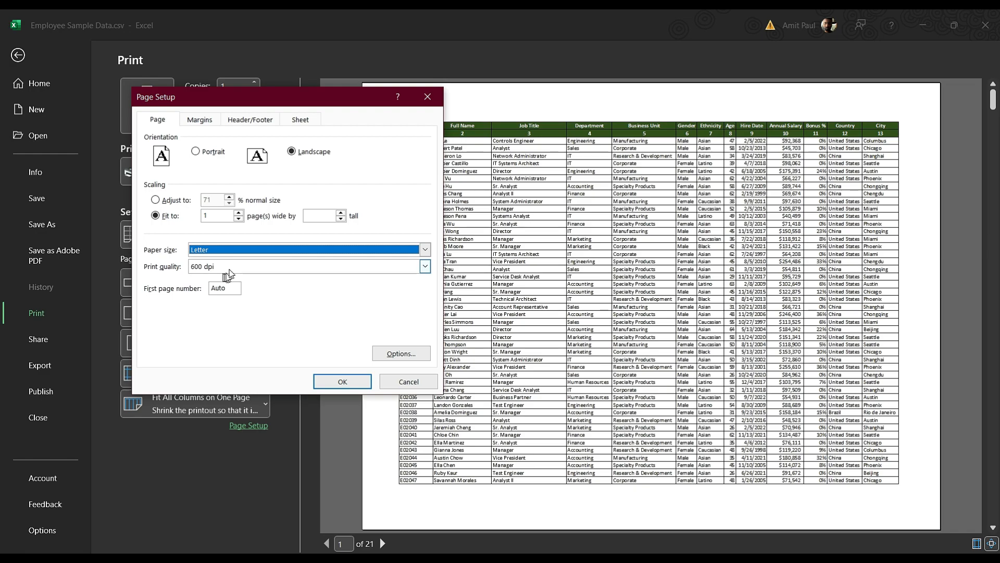
click(426, 267)
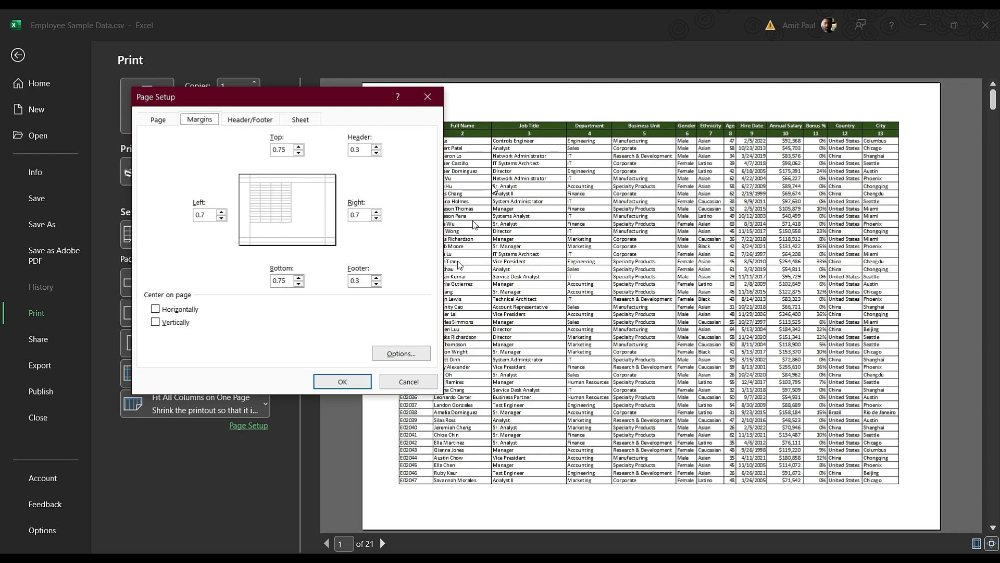
- Set the left page margin to 0.45 and apply it to the printout
drag(272, 101, 206, 93)
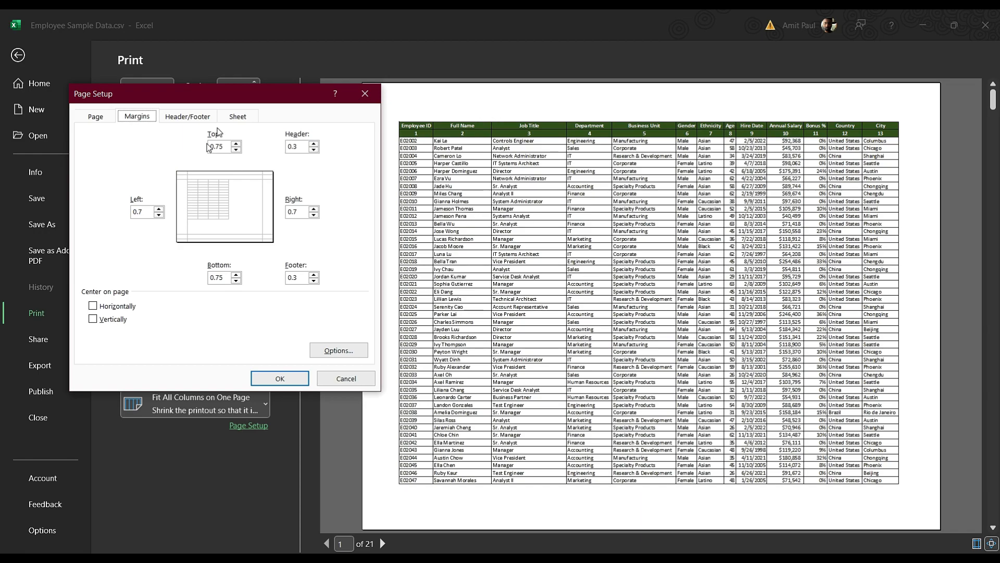
drag(234, 94, 187, 106)
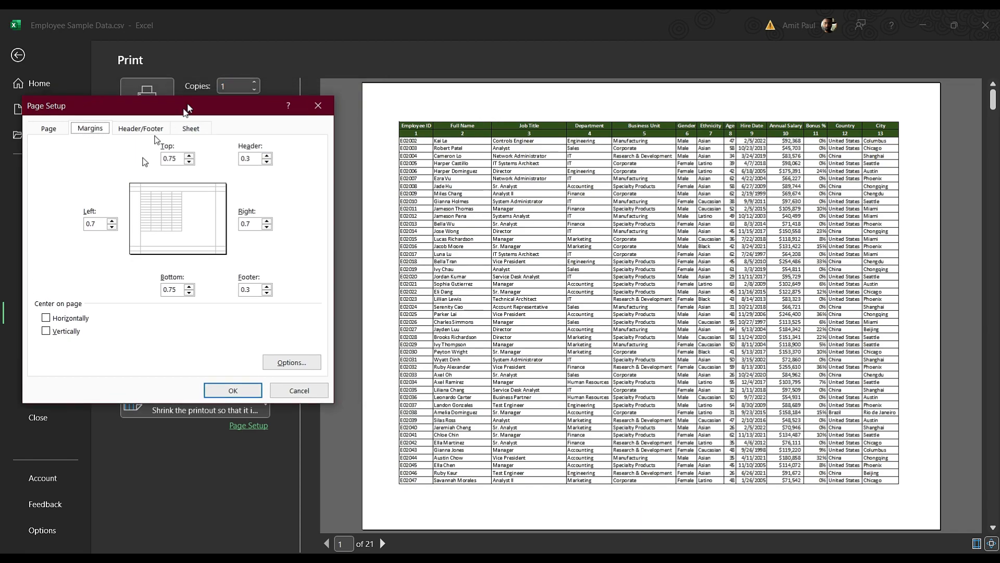
click(113, 228)
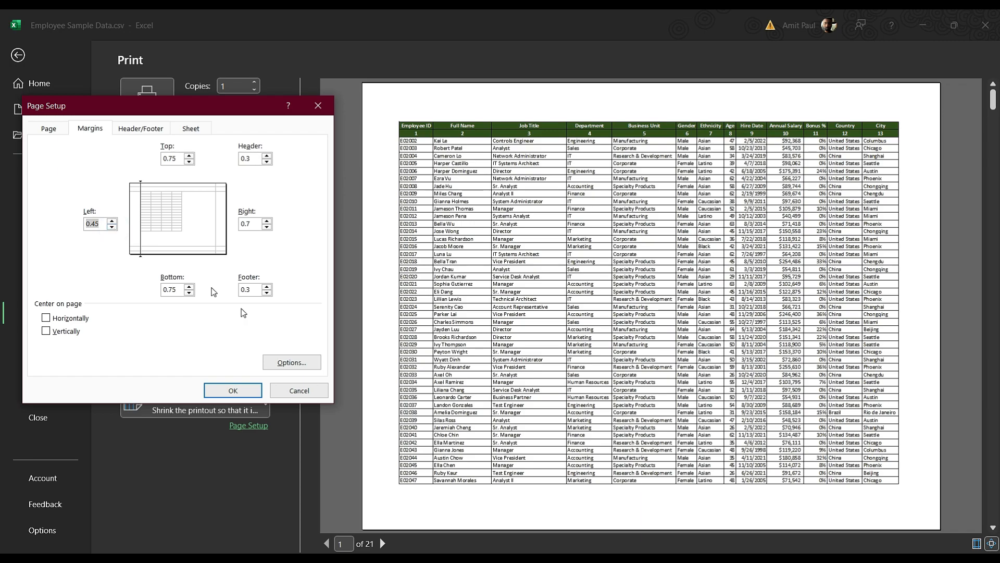
click(232, 389)
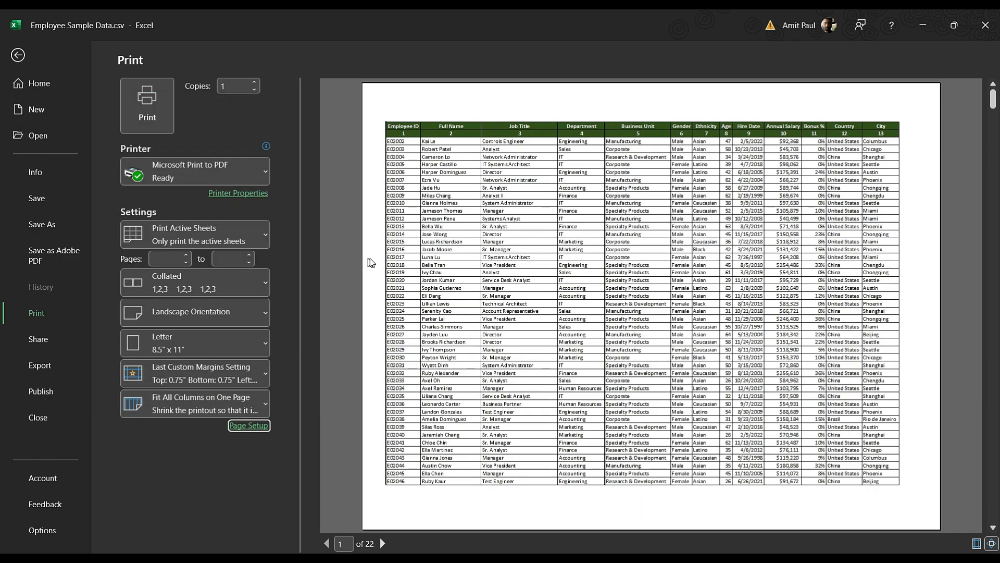
- Set the right page margin to 0.45 and apply it to the printout
click(253, 424)
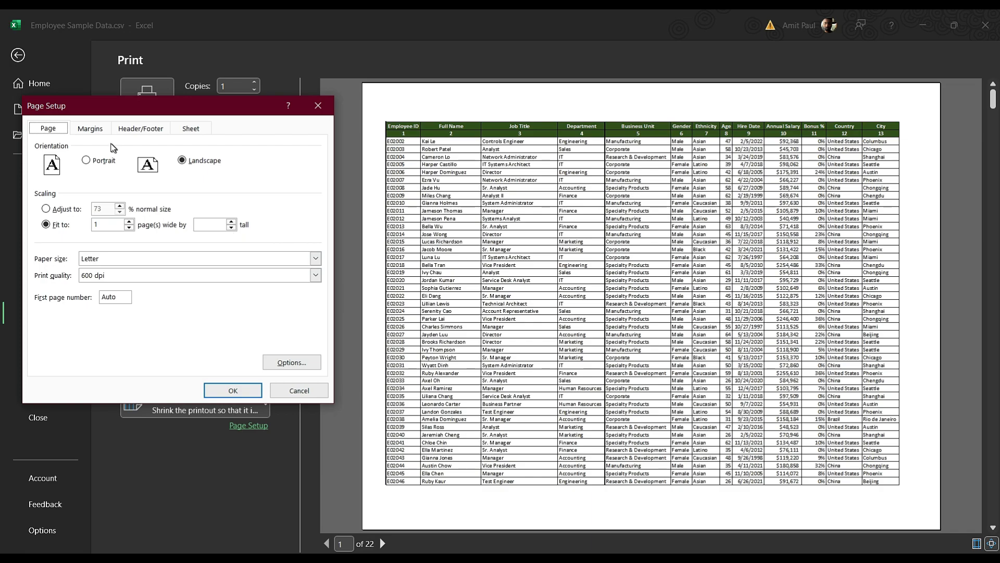
click(98, 132)
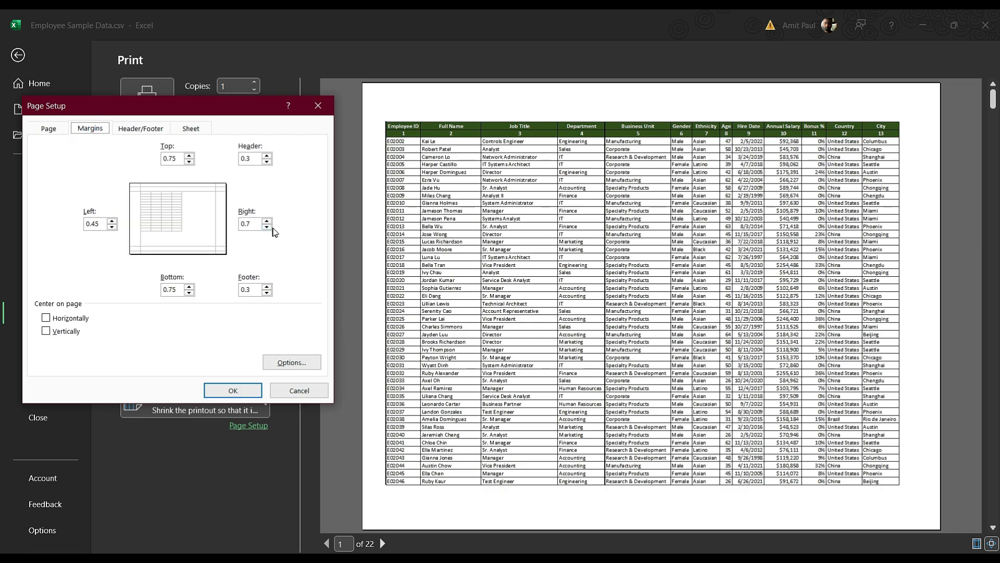
click(267, 227)
click(227, 387)
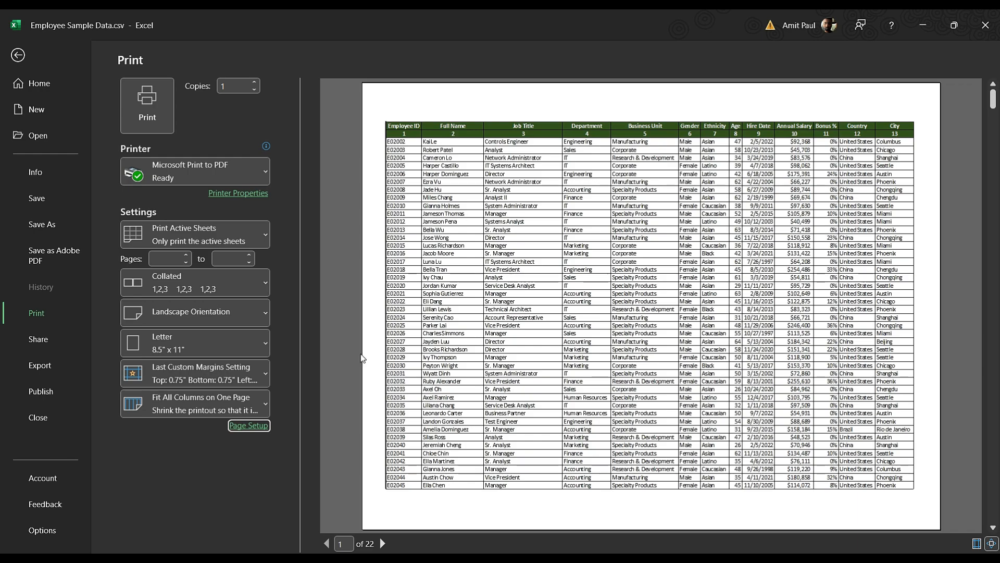
- Add the preset page header "Page 1" to the printout
click(251, 424)
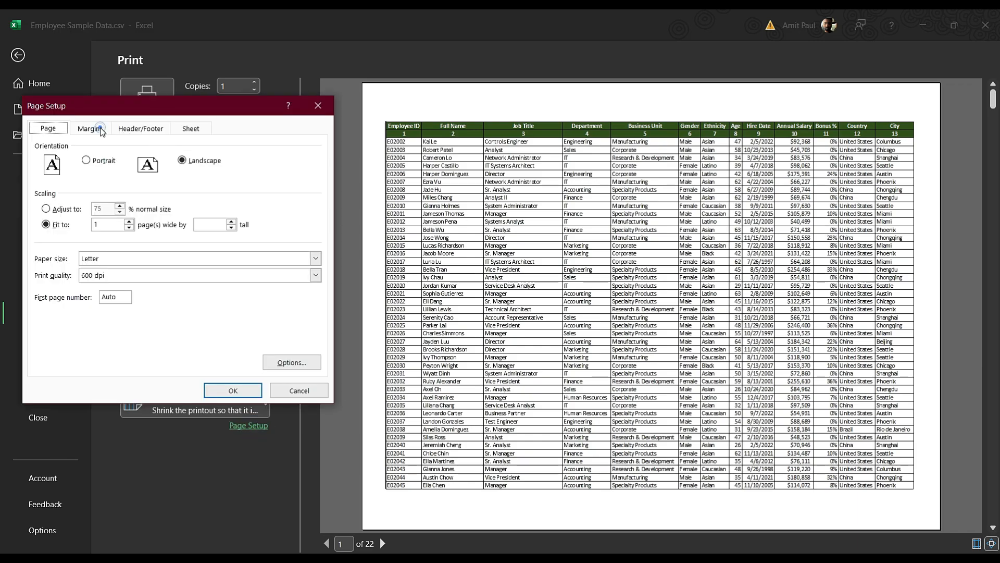
click(103, 131)
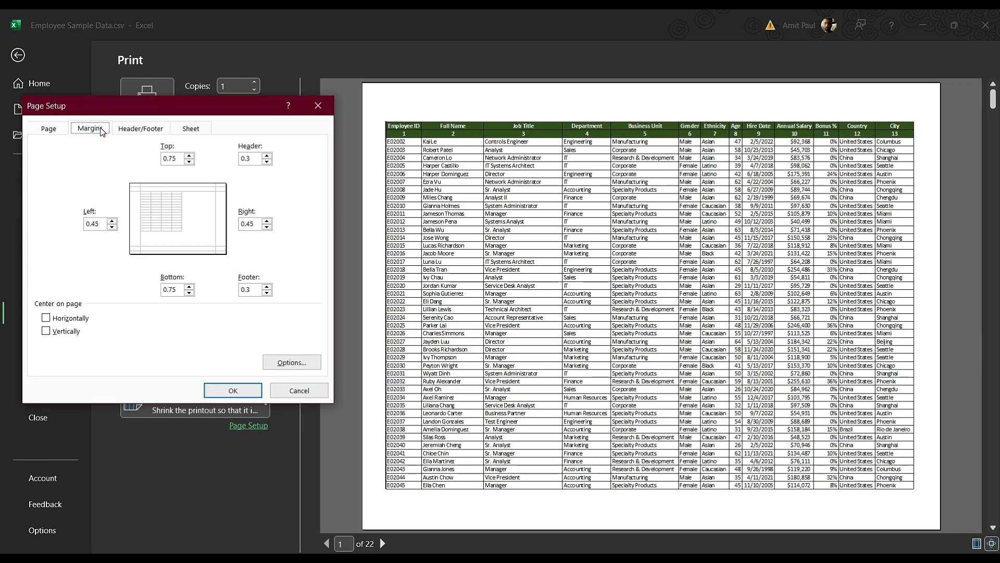
click(141, 131)
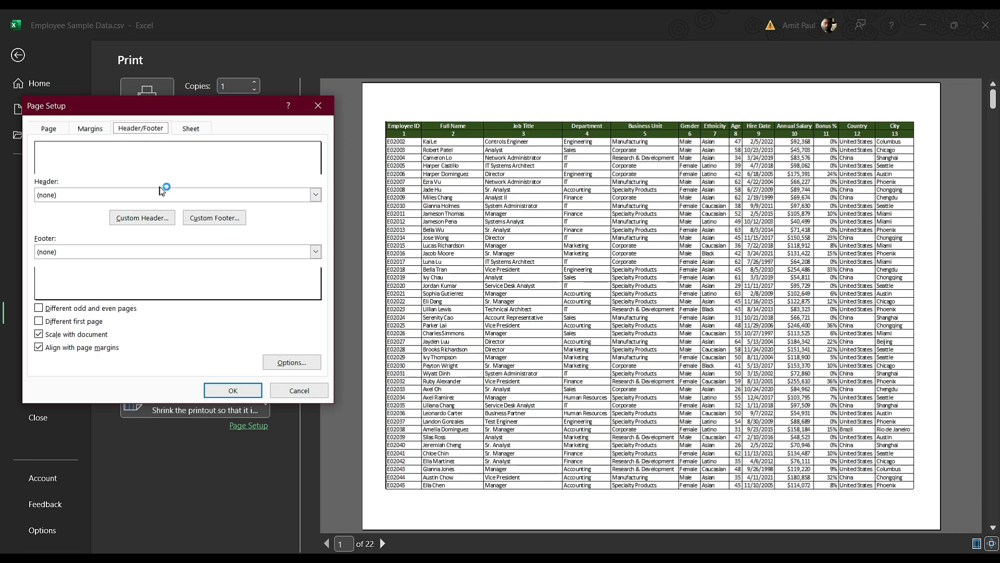
click(315, 194)
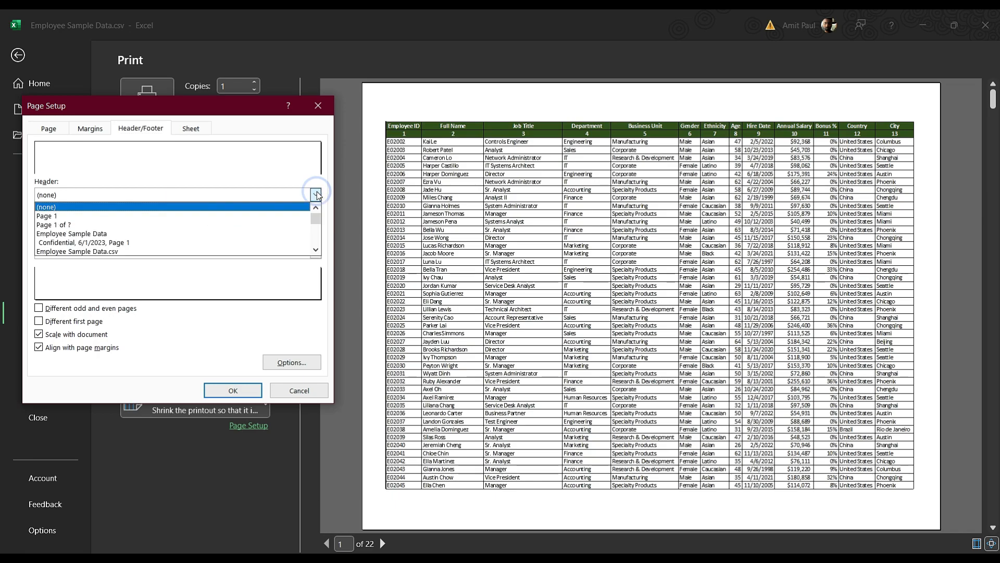
click(208, 216)
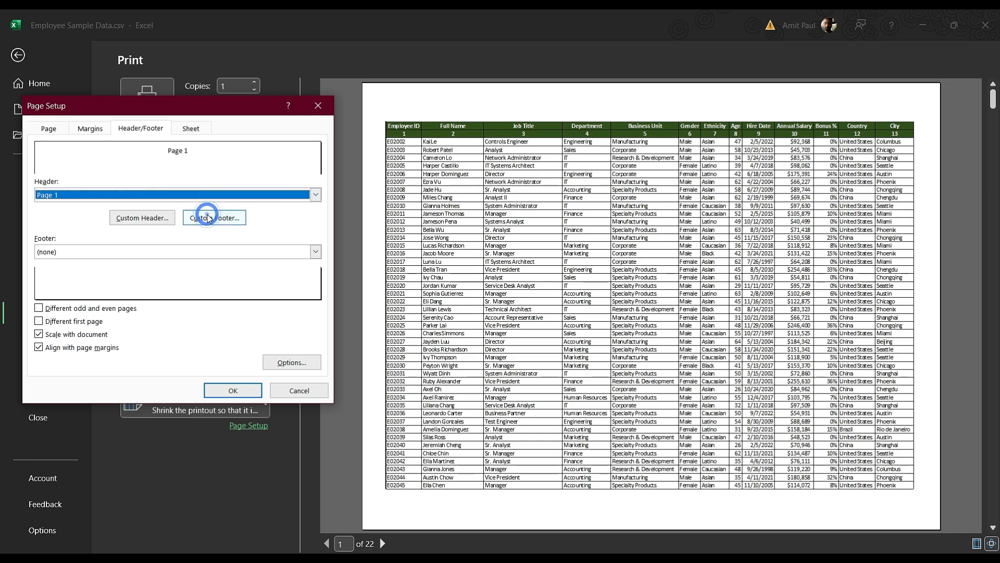
click(232, 391)
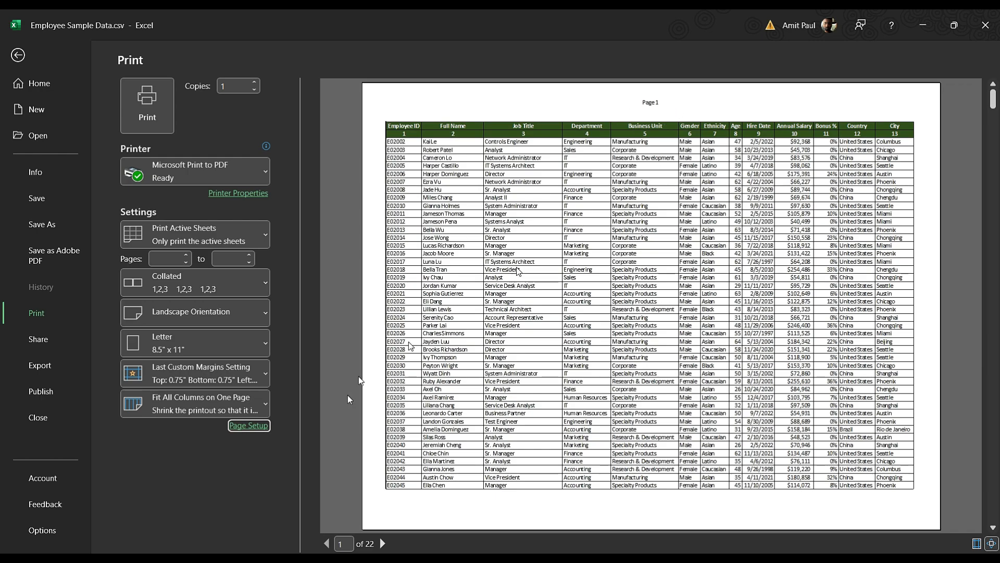
- Set the page header to the preset "Page 1 of ?" and apply it to the printout
click(265, 427)
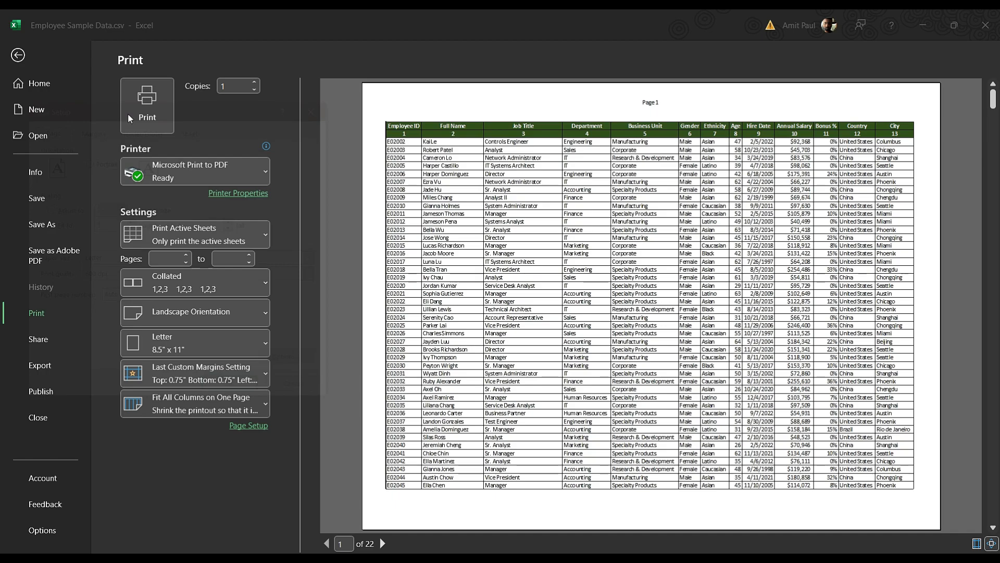
click(123, 130)
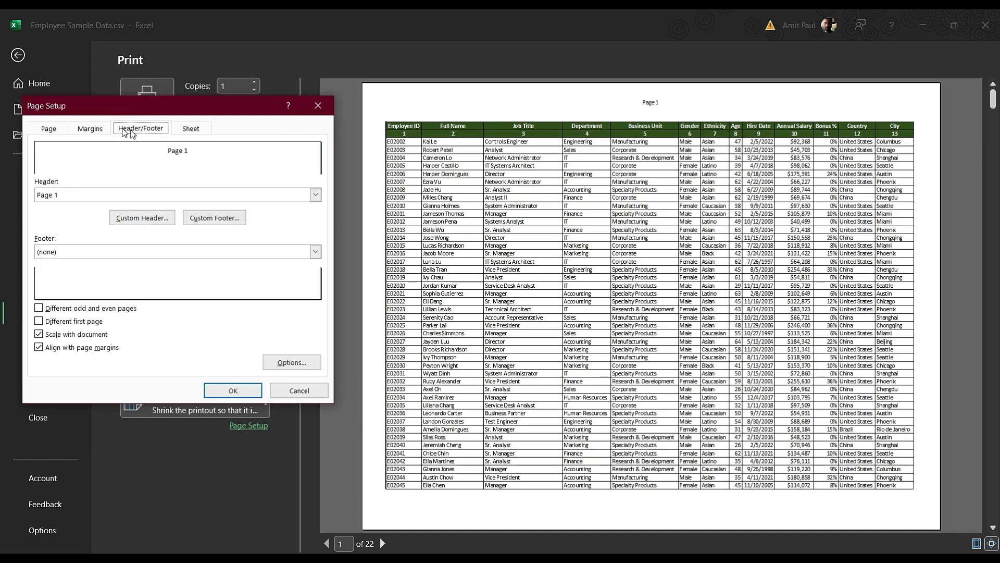
click(315, 194)
scroll(220, 235, up, 3)
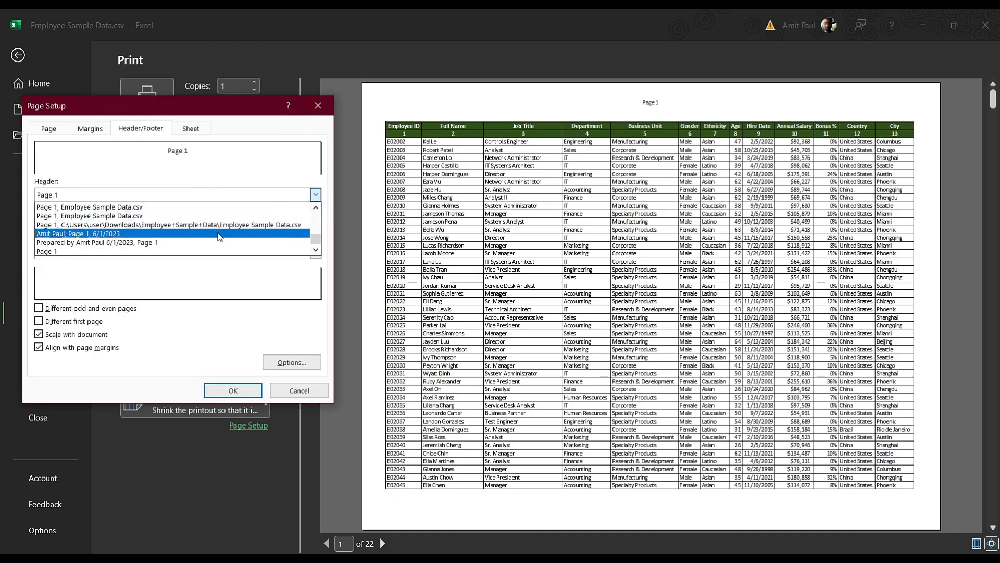
scroll(219, 237, up, 2)
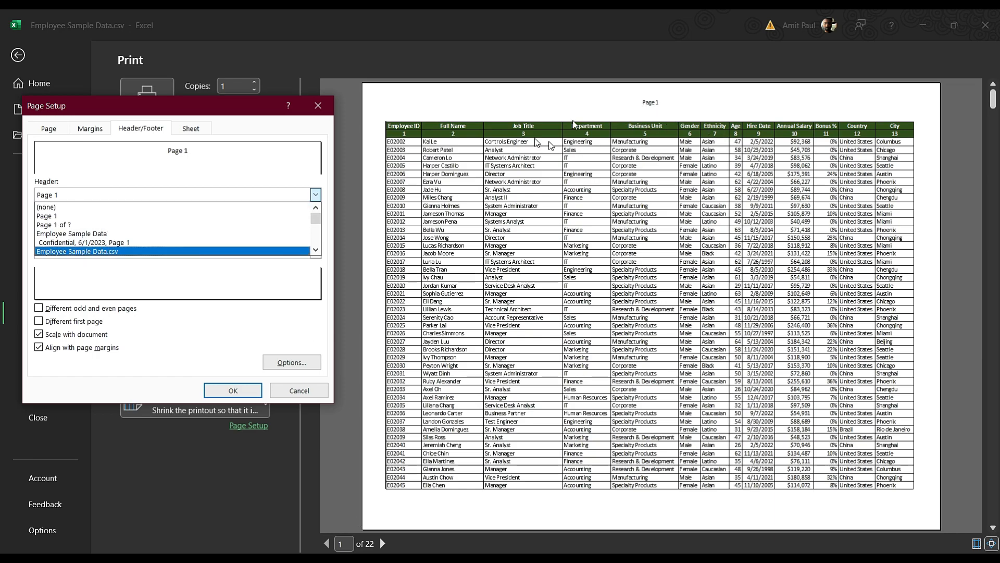
click(317, 196)
click(317, 197)
scroll(230, 244, up, 5)
click(89, 225)
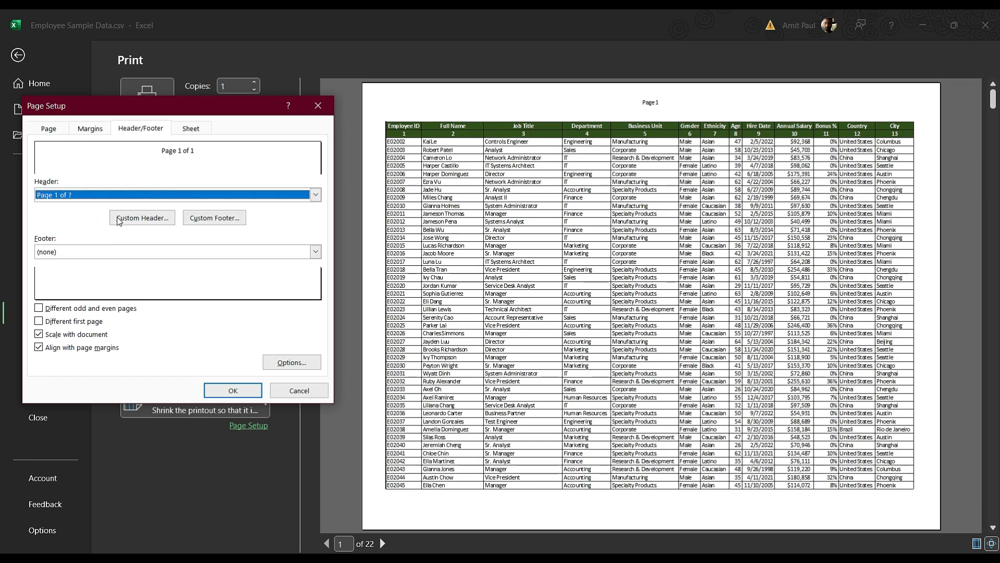
click(230, 390)
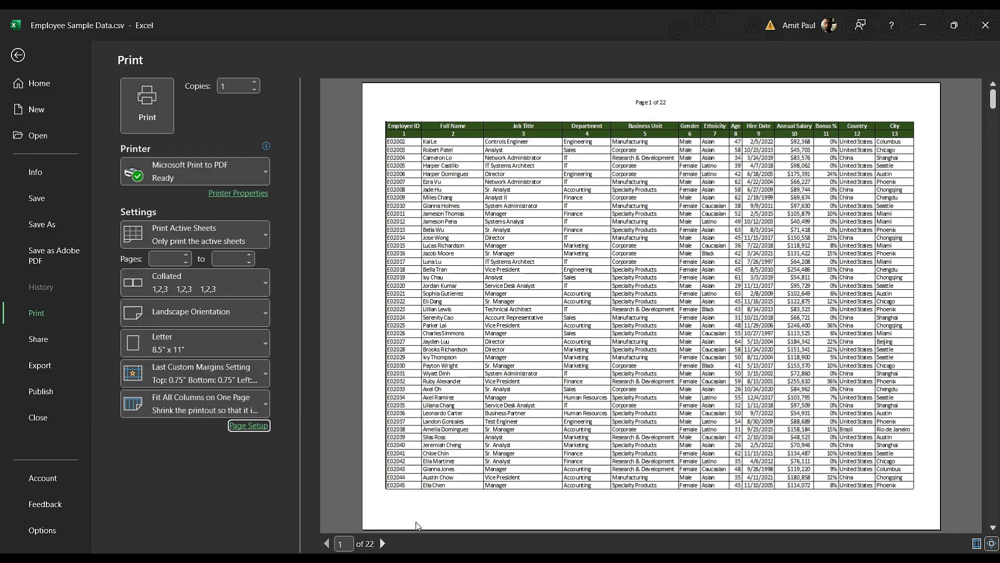
- Set the page footer to the preset "Employee Sample Data.csv" and apply it to the printout
scroll(650, 294, down, 1)
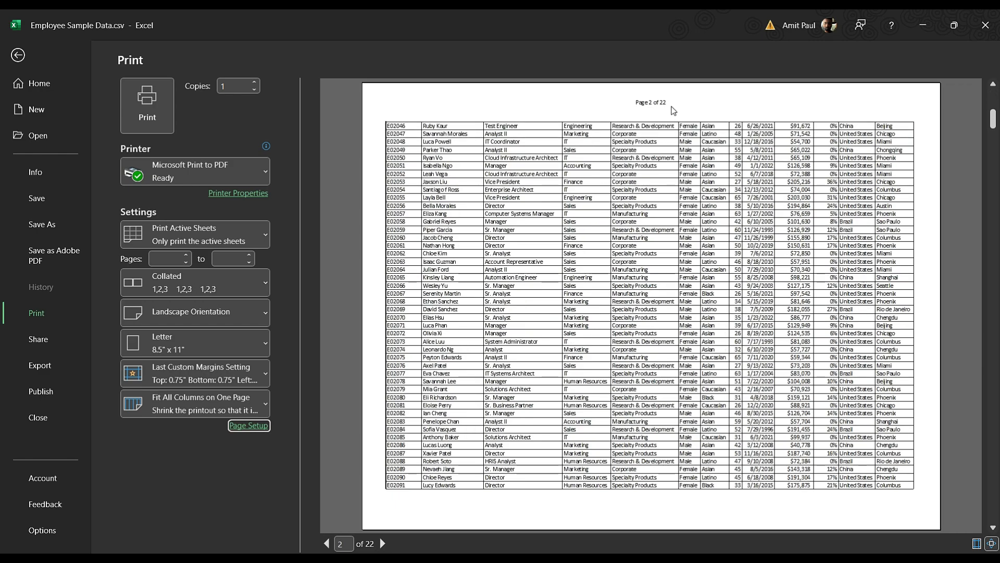
scroll(657, 294, down, 2)
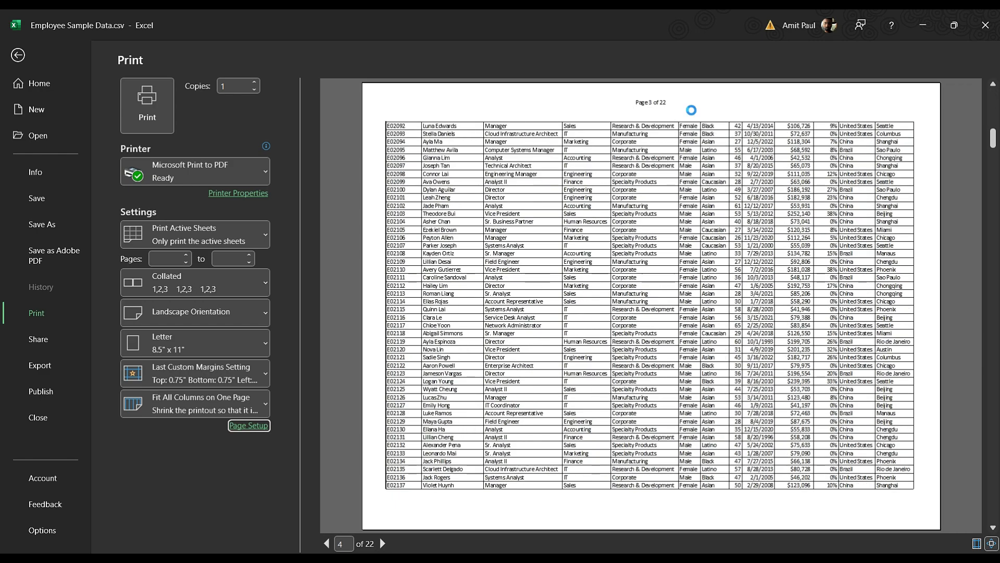
scroll(658, 309, up, 1)
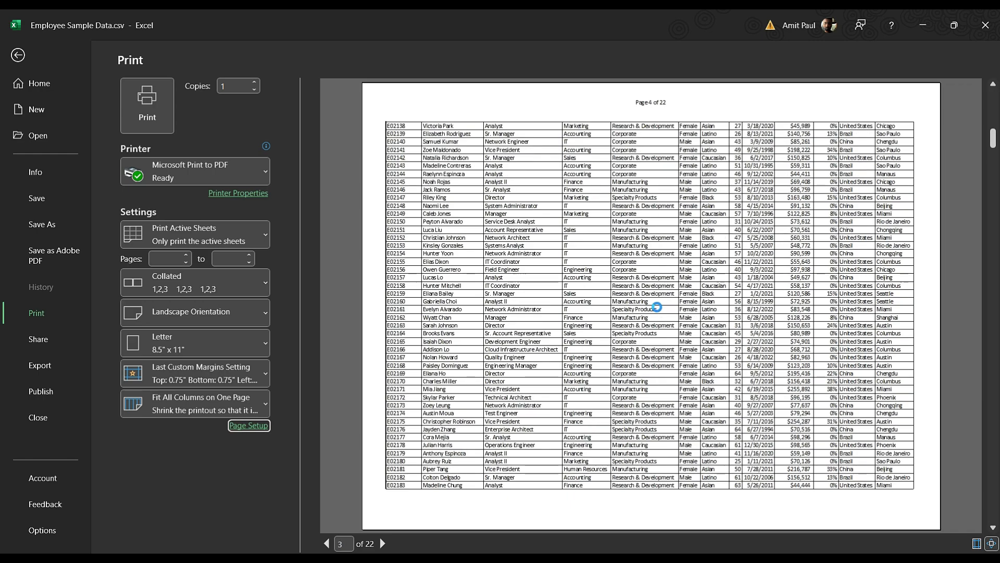
scroll(658, 310, up, 1)
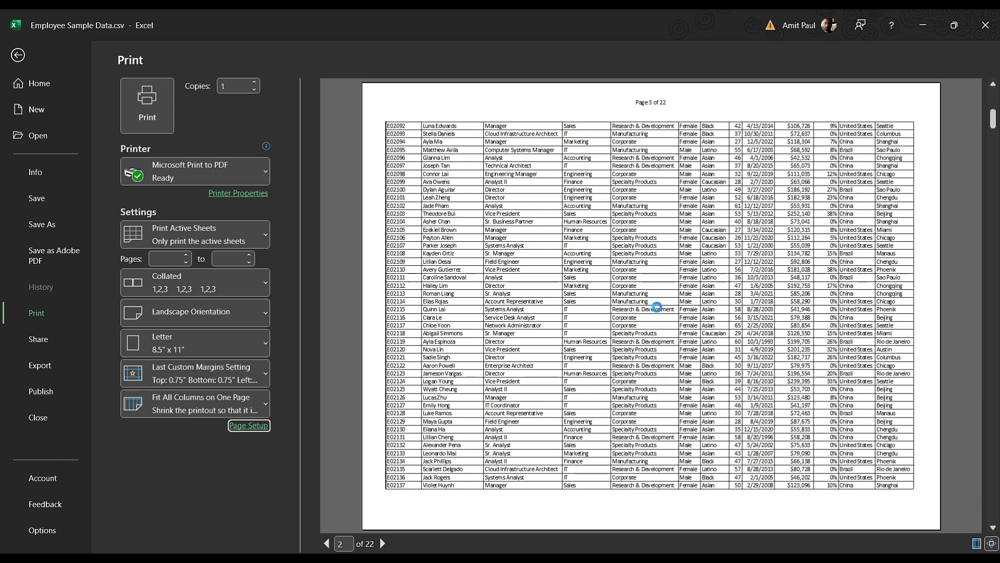
click(248, 426)
click(248, 426)
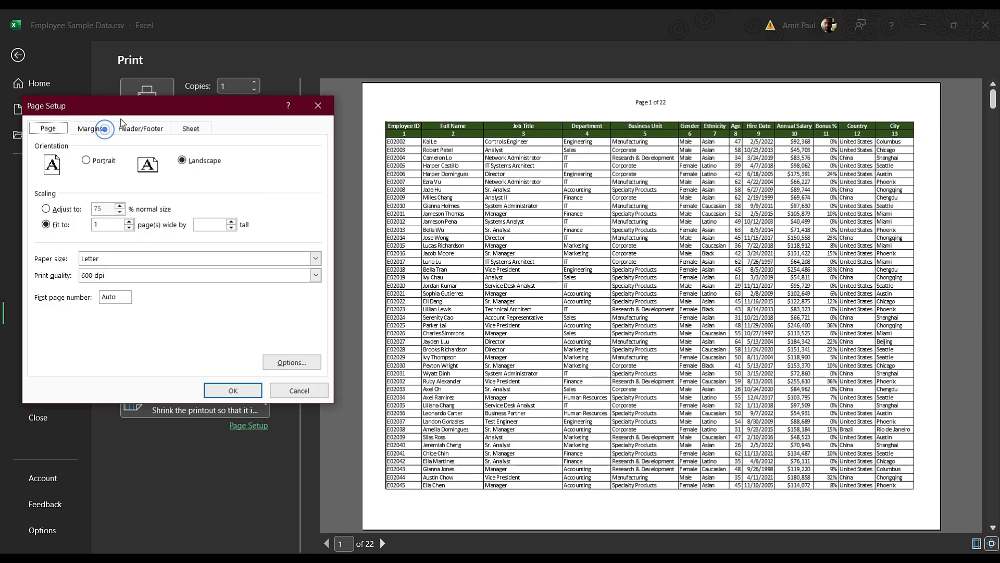
click(99, 128)
click(133, 129)
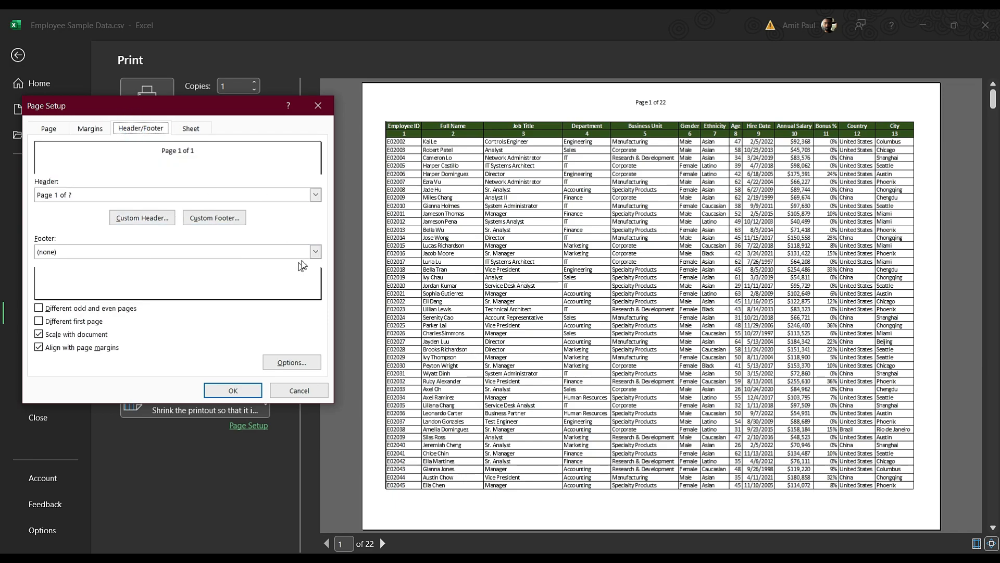
click(315, 251)
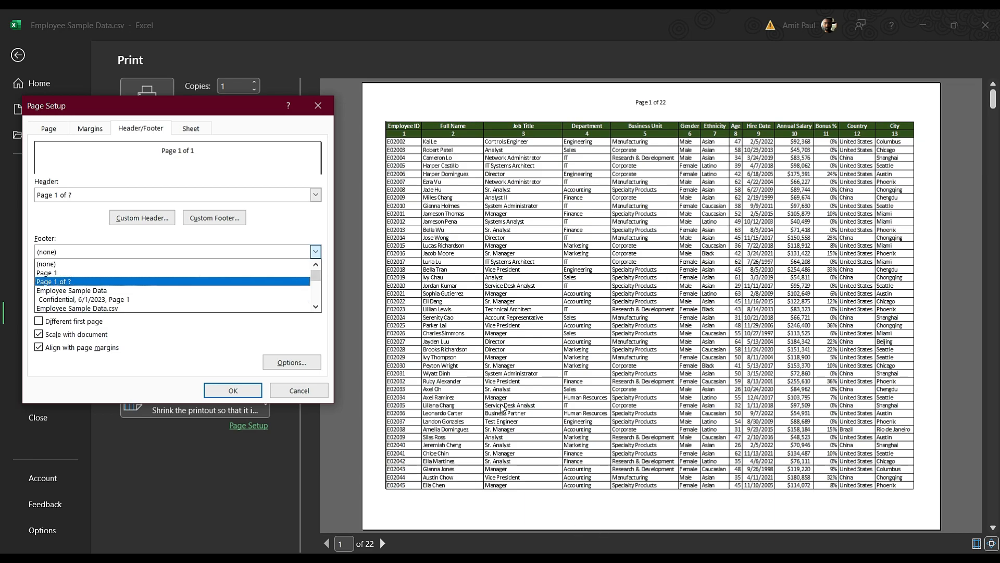
click(171, 308)
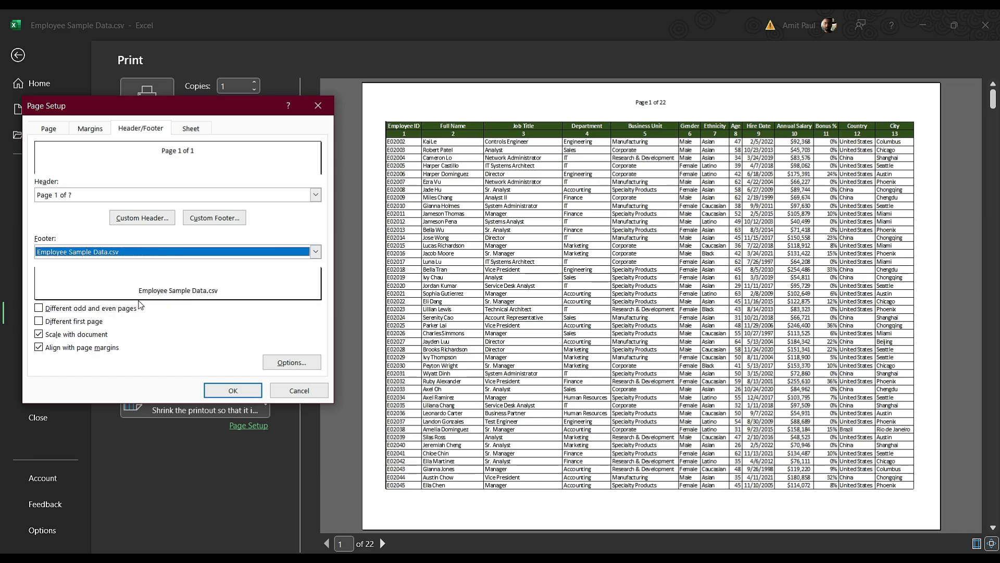
click(243, 391)
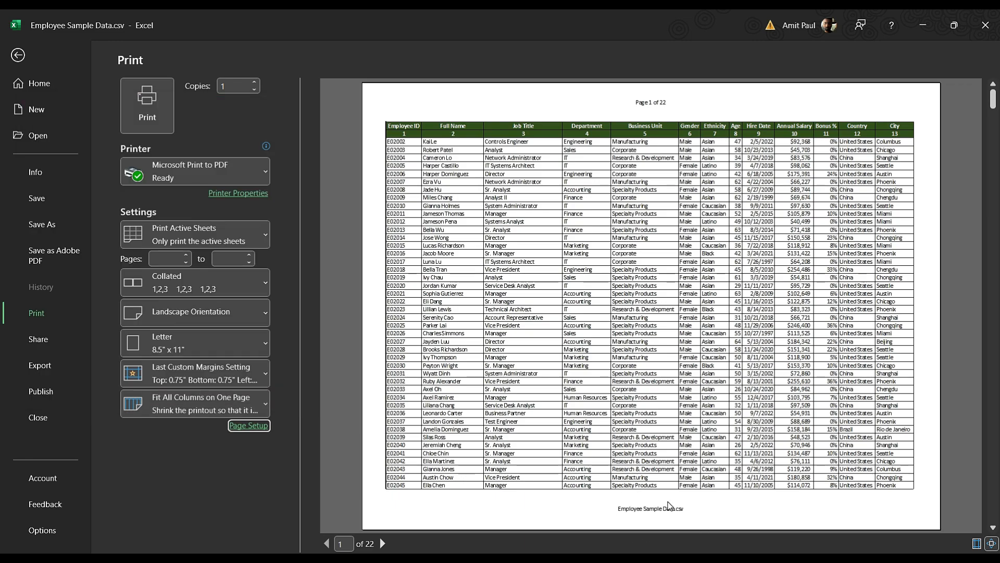
- Examine the header and footer across the print preview pages, and review the sheet print options in Page Setup
scroll(712, 448, down, 1)
scroll(677, 428, down, 3)
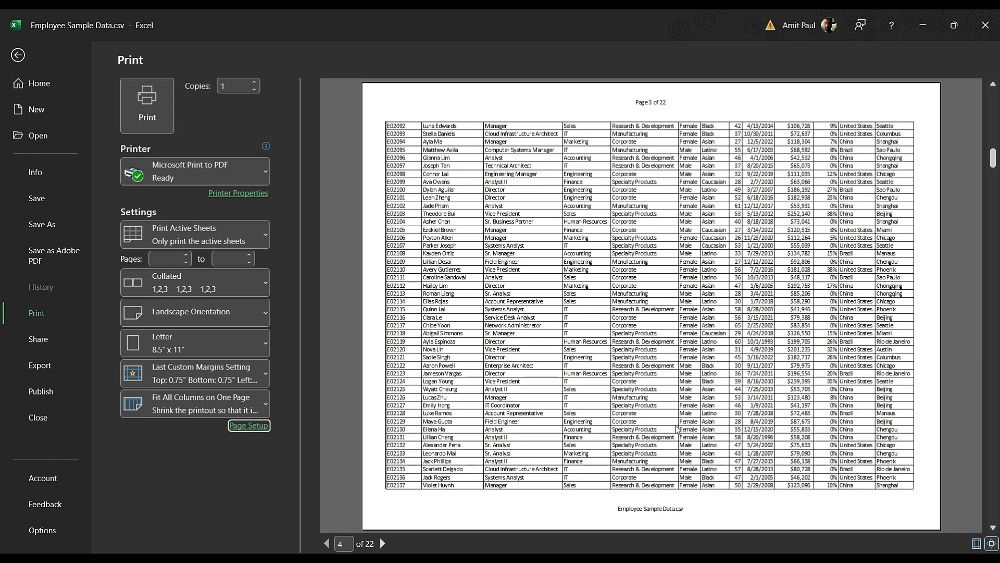
scroll(676, 426, down, 2)
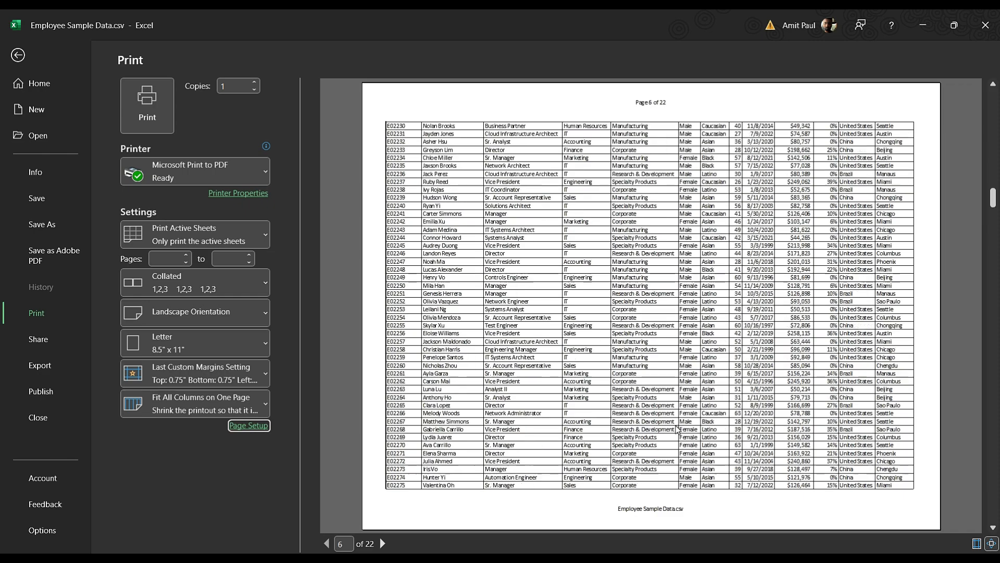
scroll(676, 428, up, 3)
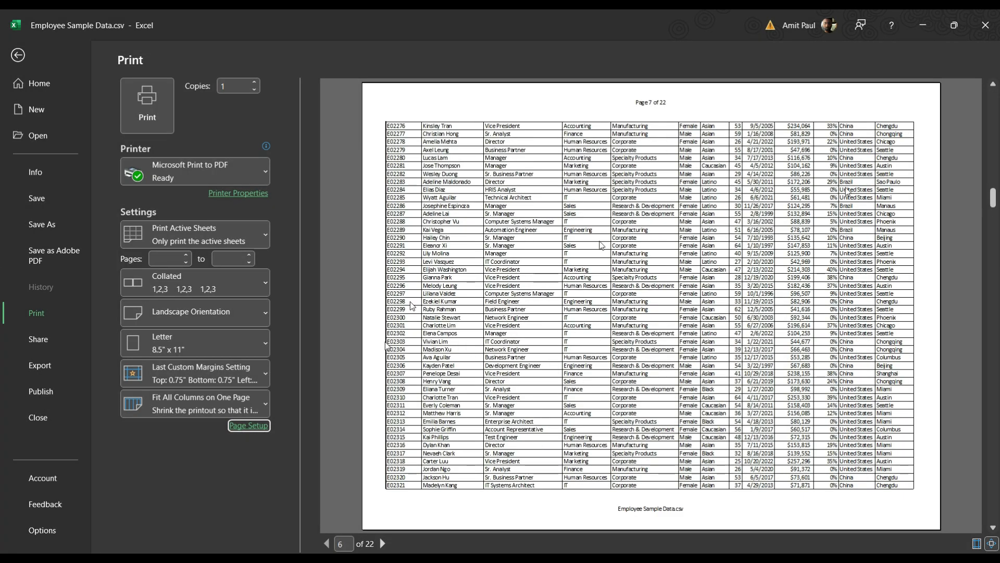
scroll(786, 373, up, 2)
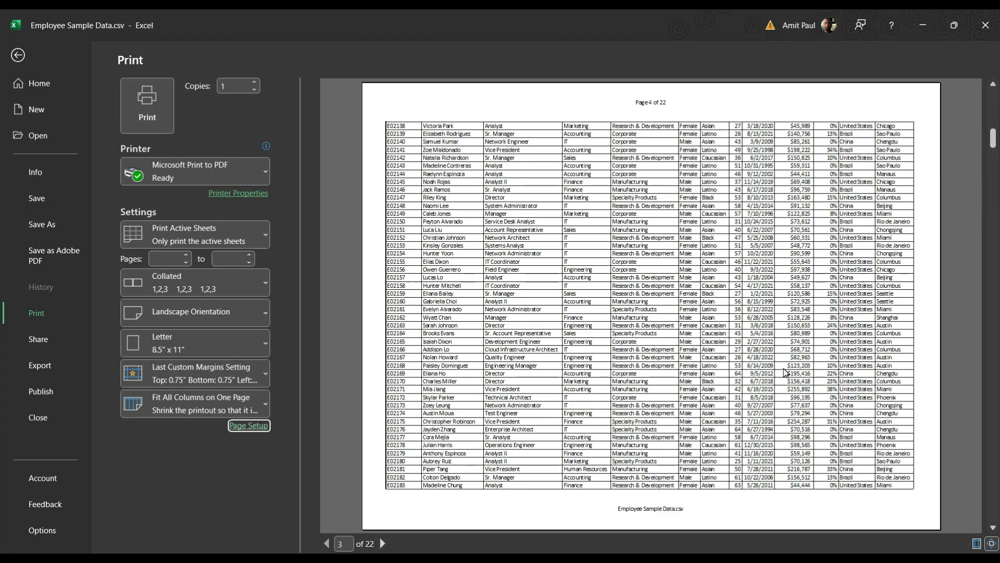
click(259, 426)
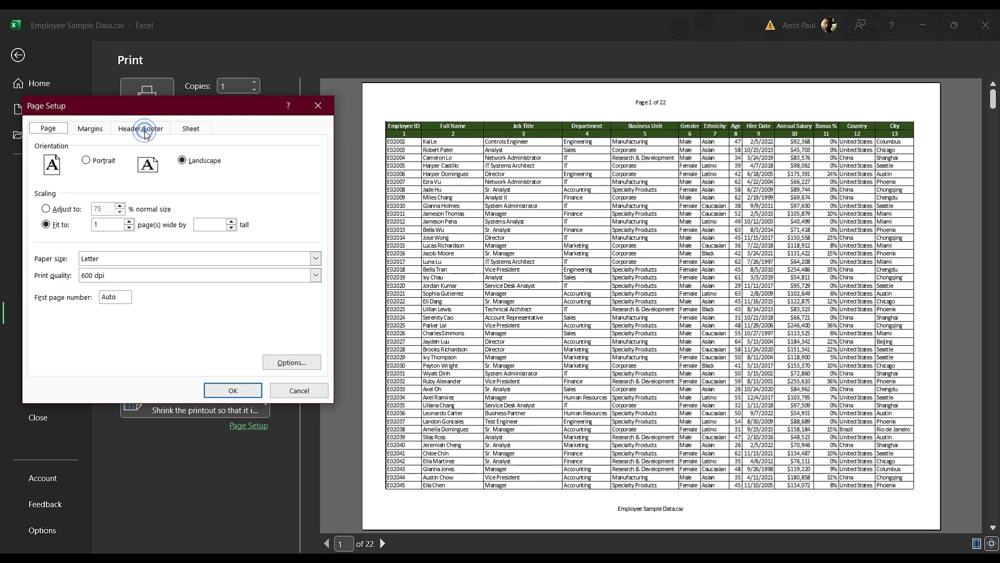
click(145, 132)
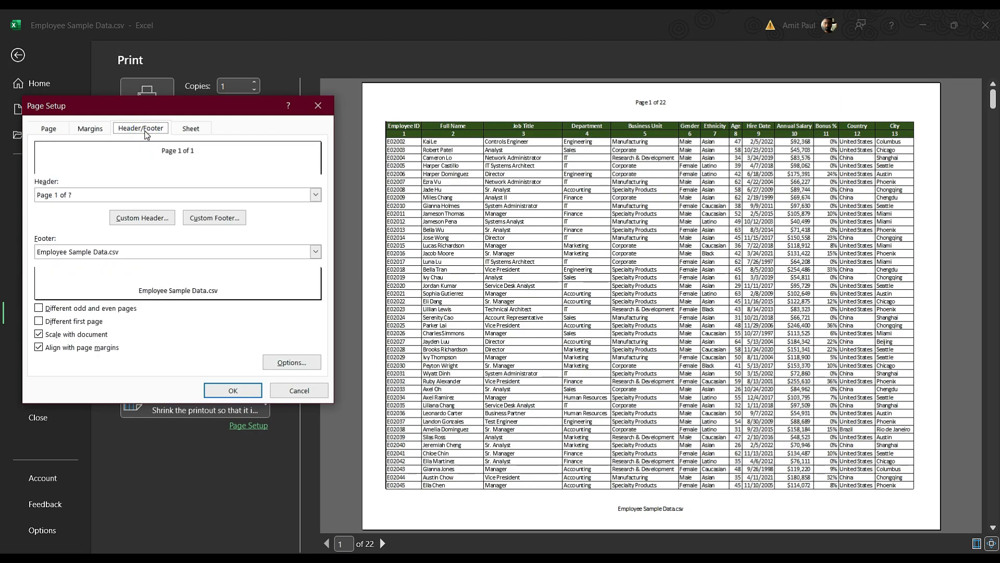
click(193, 134)
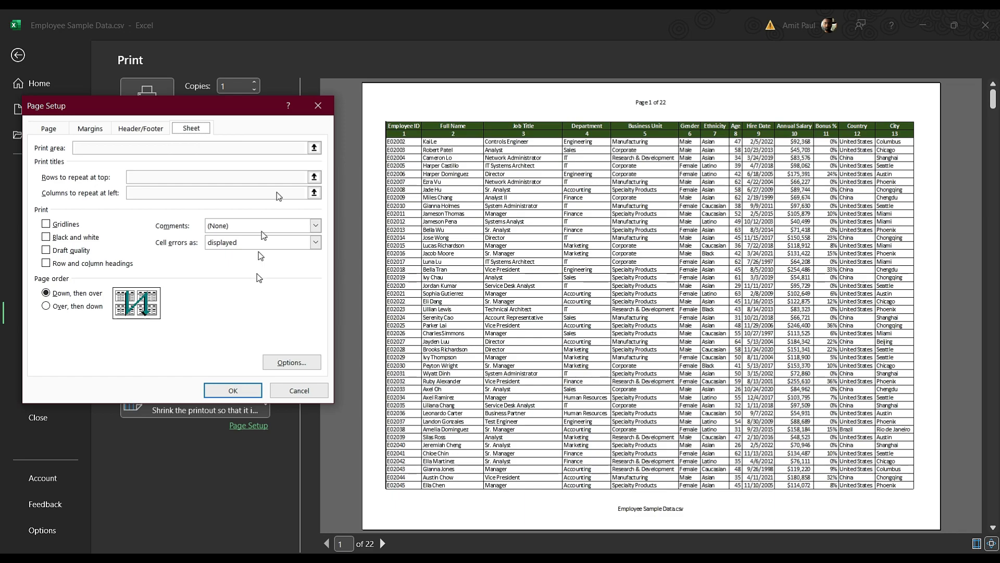
click(245, 391)
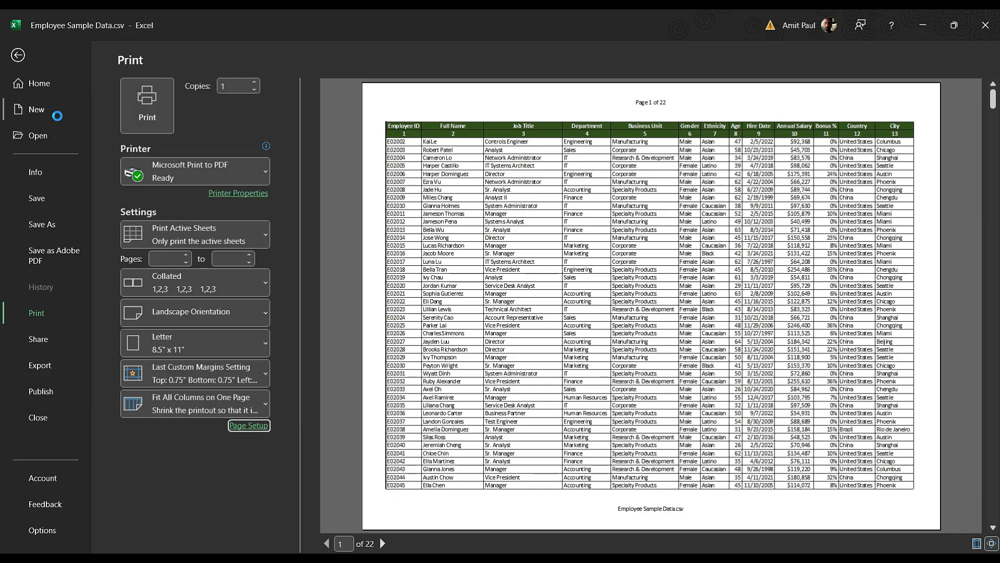
- Set rows $1:$2 to repeat at the top of every printed page and check several pages in the print preview
click(18, 57)
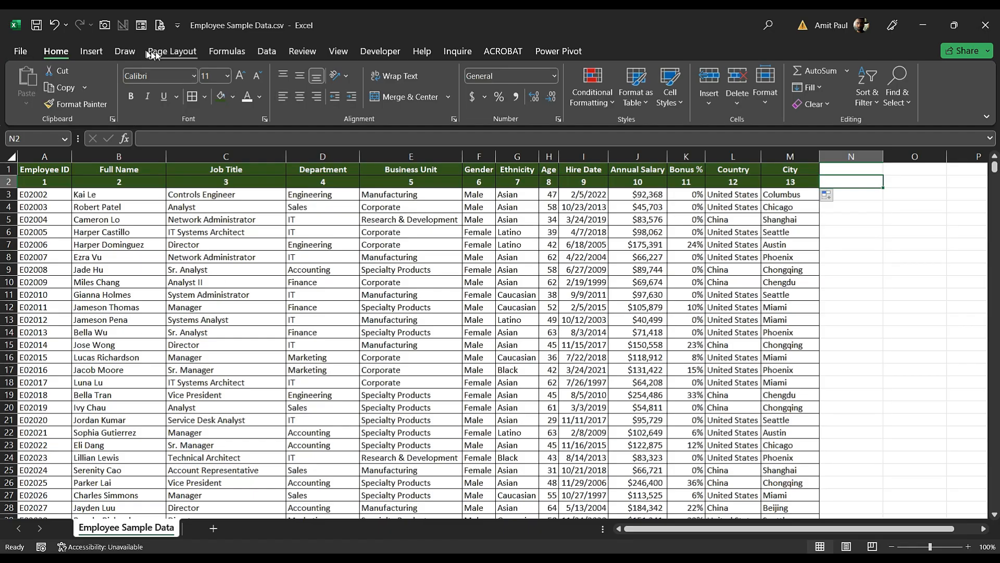
click(164, 51)
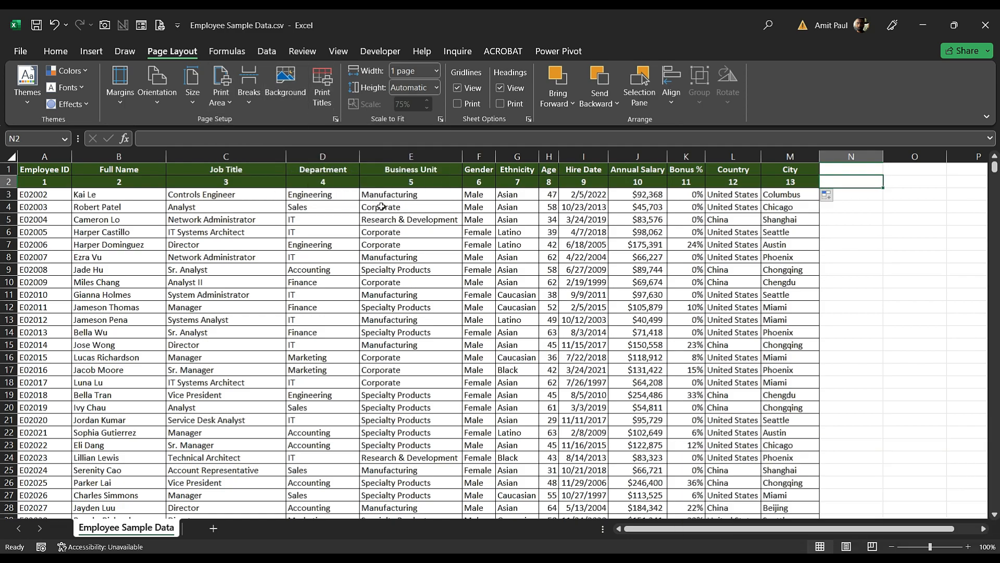
click(332, 101)
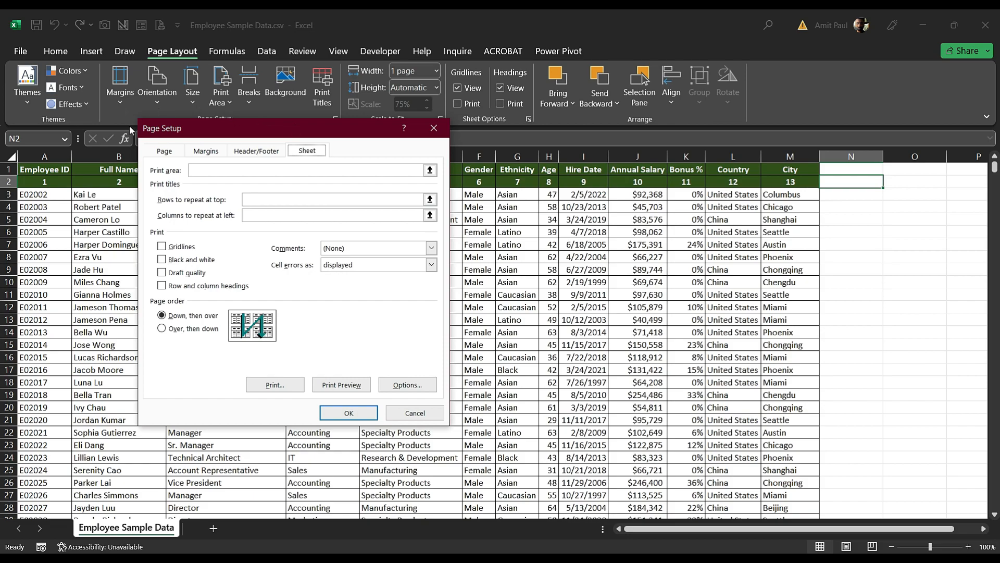
drag(311, 126, 289, 214)
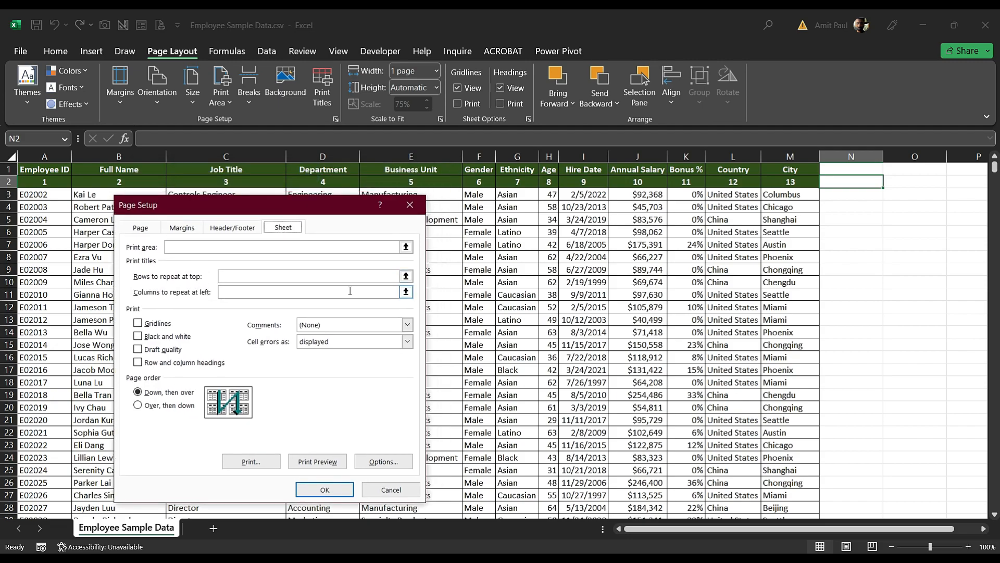
click(406, 276)
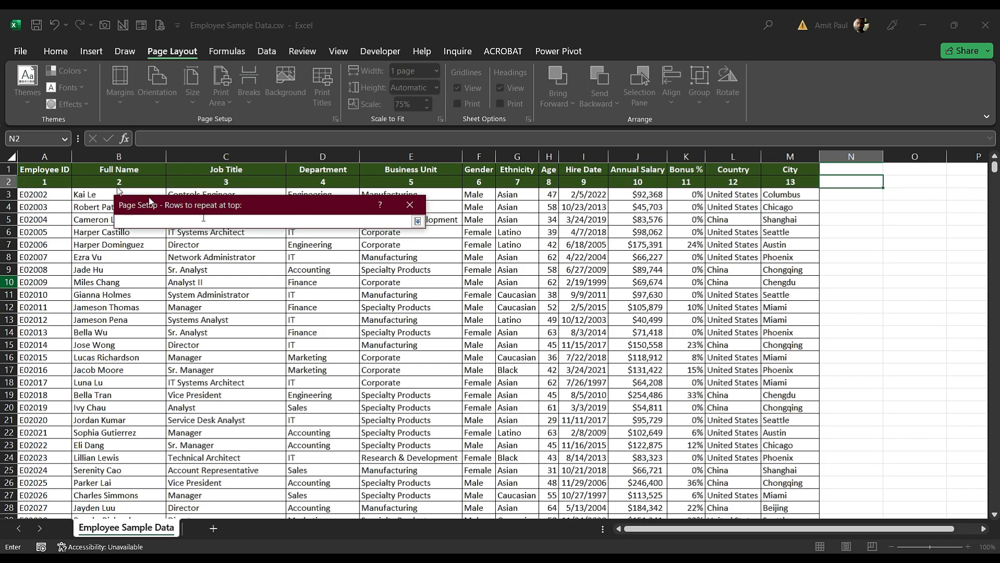
drag(9, 169, 556, 185)
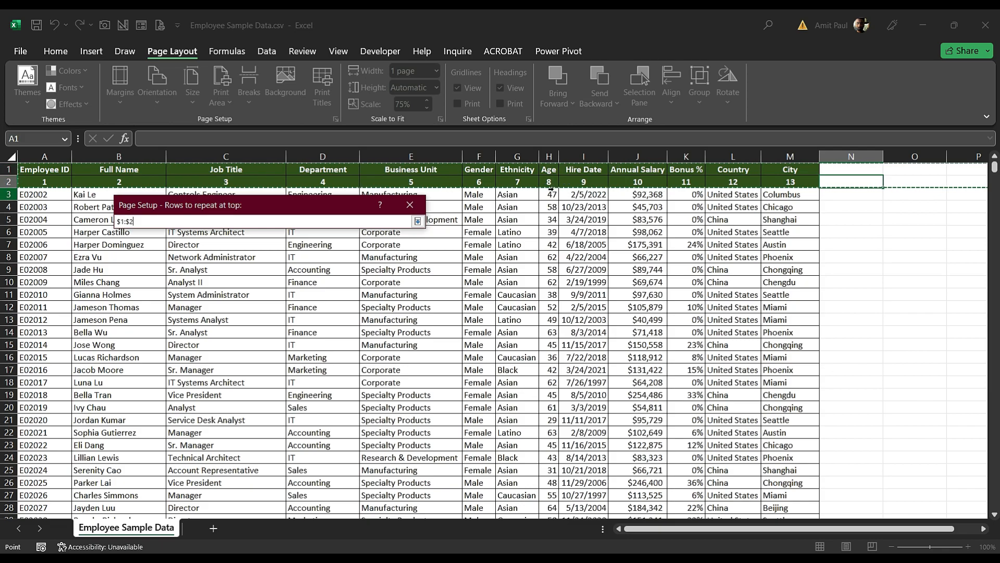
click(419, 224)
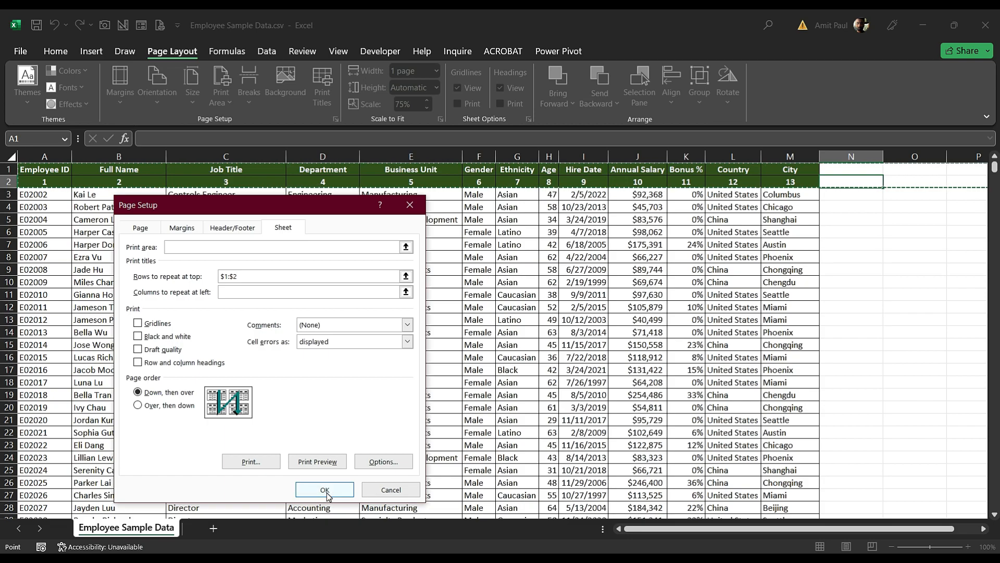
click(331, 461)
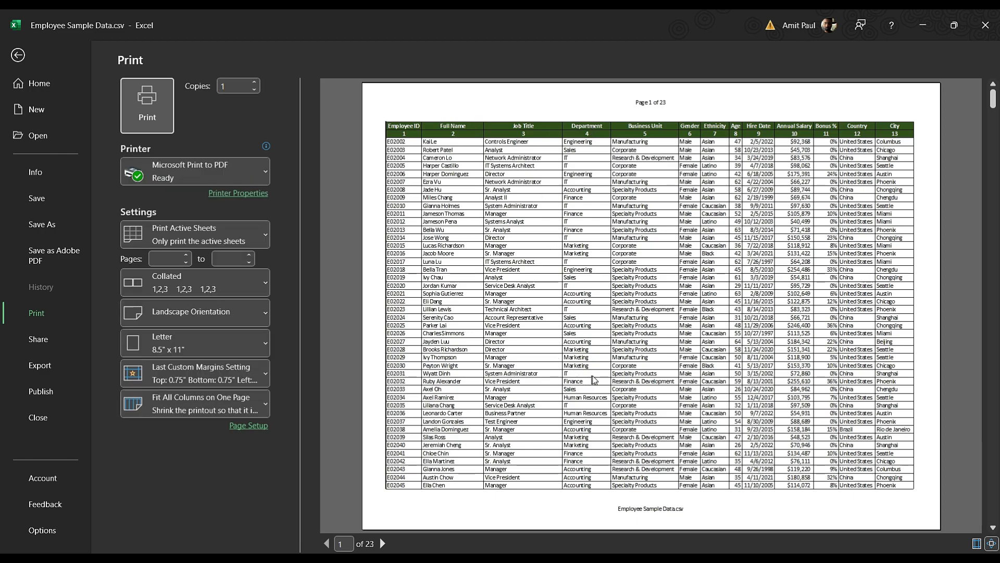
scroll(600, 381, down, 1)
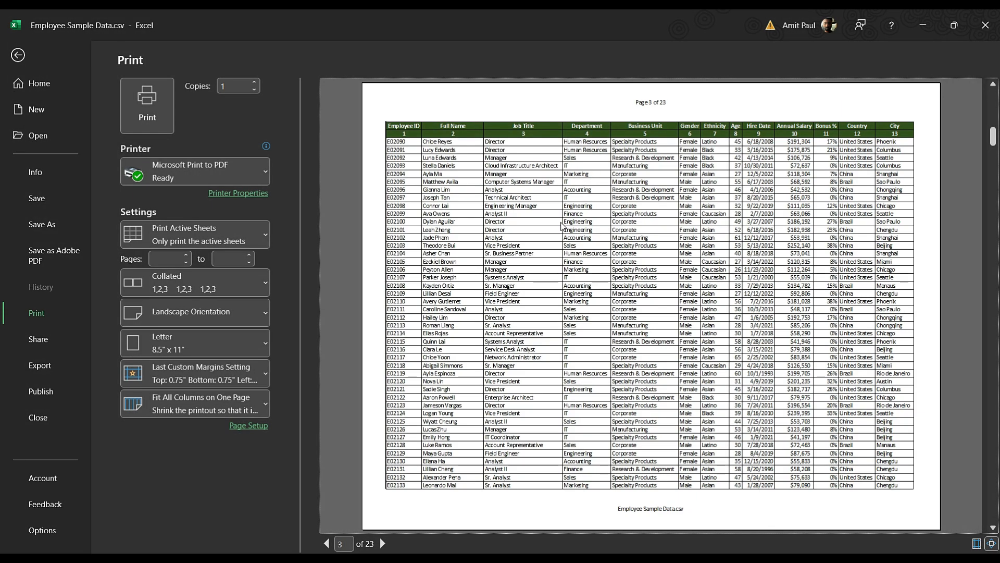
scroll(561, 225, up, 1)
scroll(561, 222, up, 1)
scroll(562, 222, down, 2)
click(17, 55)
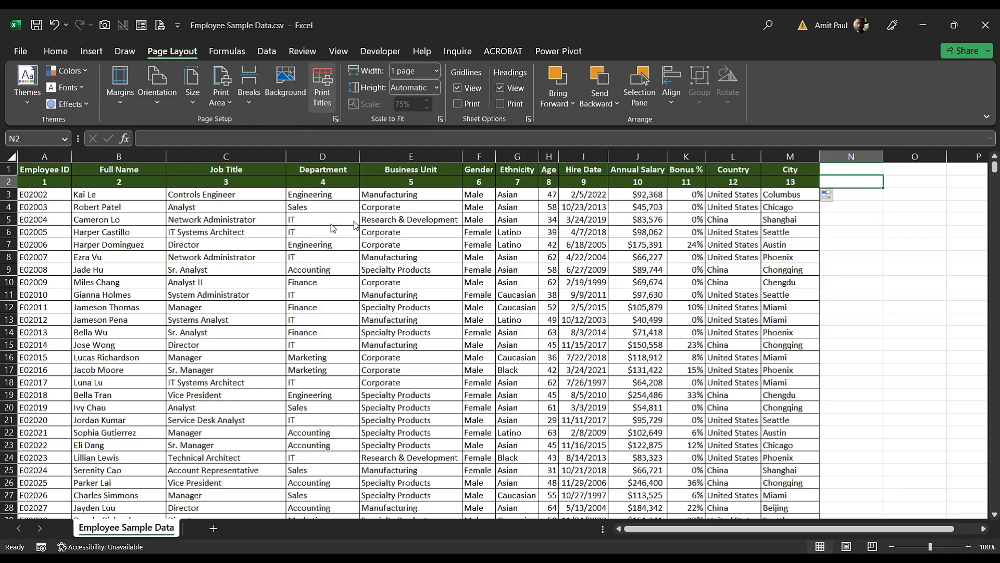
- Set the print area to $A$1:$M$17, preview the printout, and return to the worksheet
click(325, 94)
drag(258, 202, 260, 165)
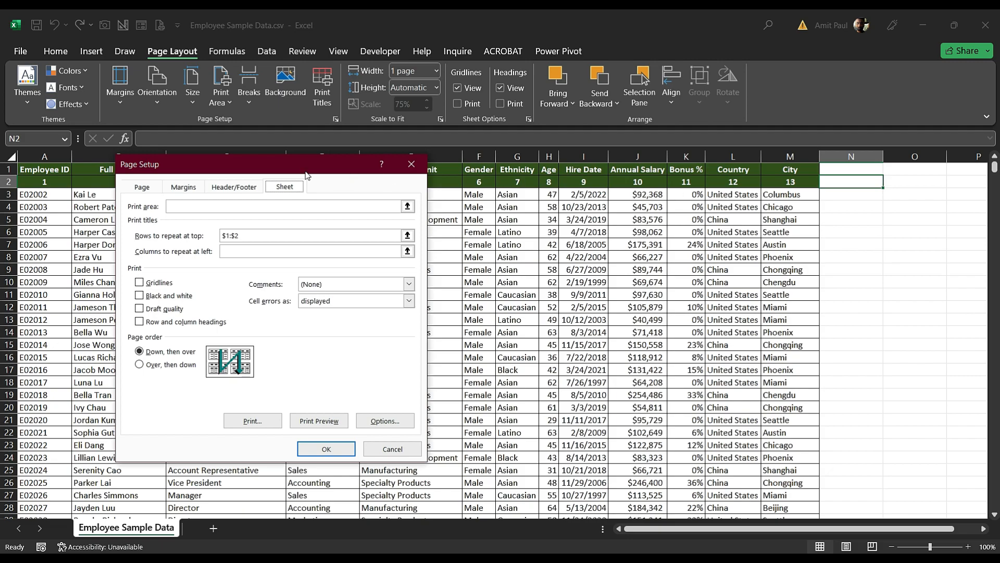
drag(302, 168, 780, 195)
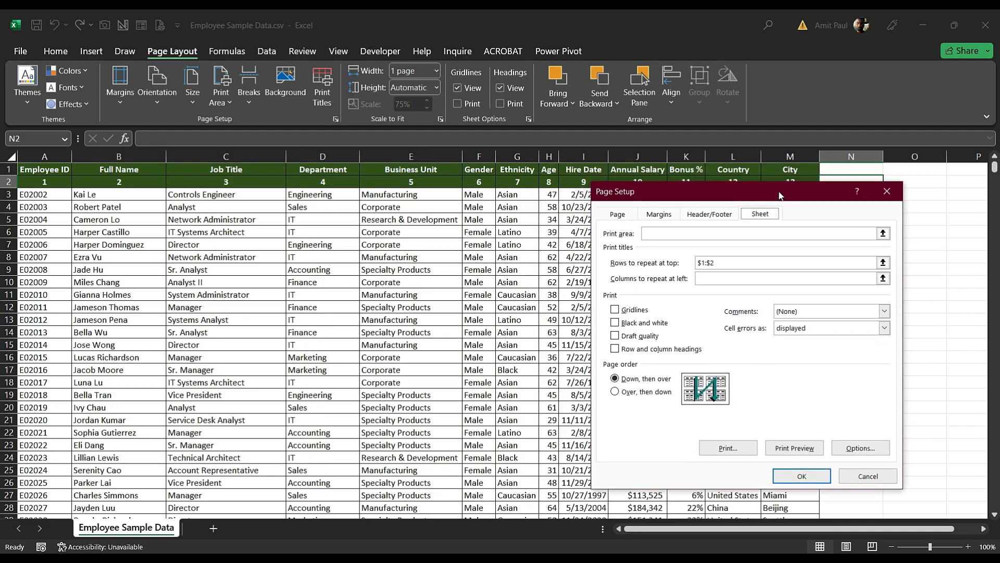
click(883, 234)
drag(745, 199, 820, 290)
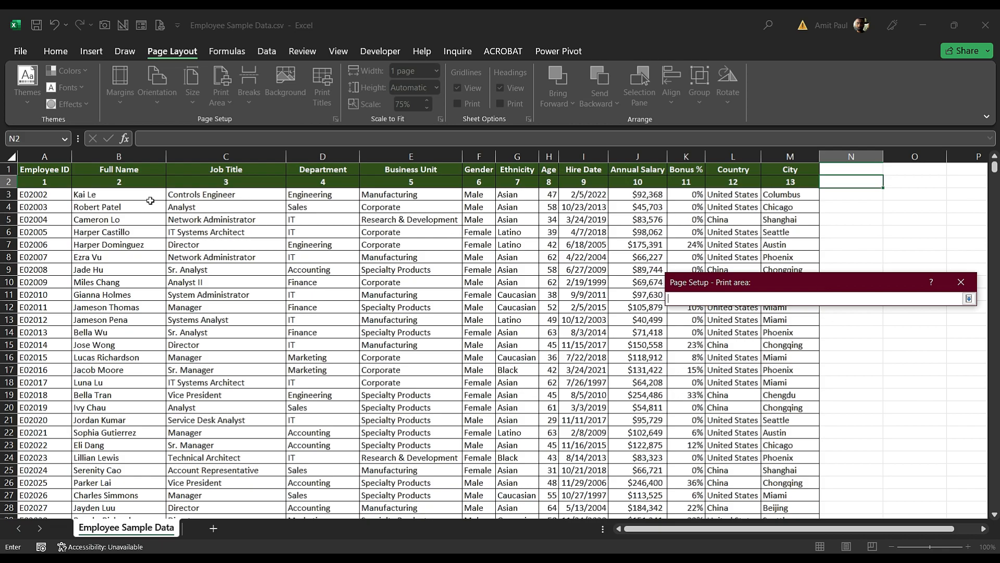
drag(23, 174, 221, 289)
drag(276, 316, 790, 369)
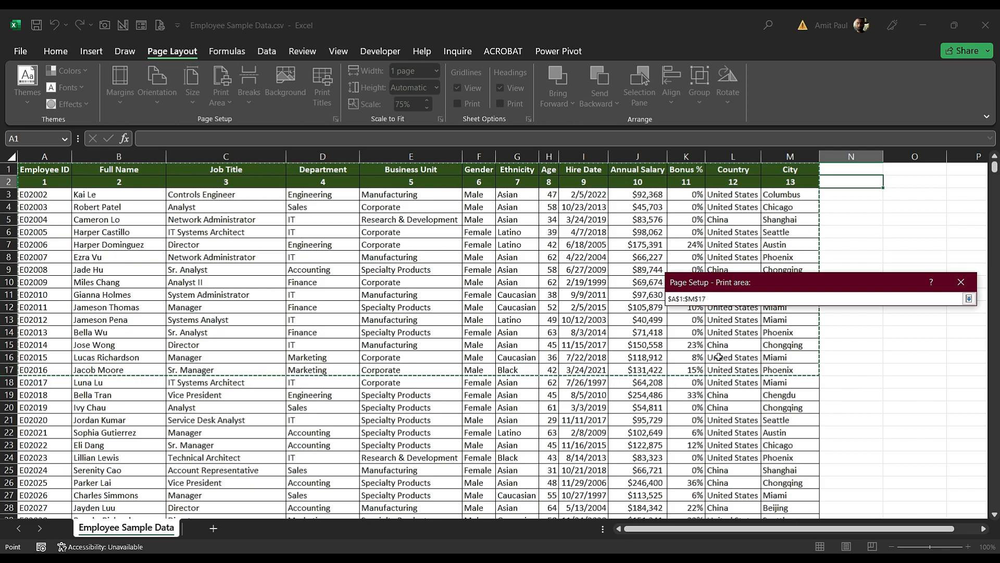
key(Return)
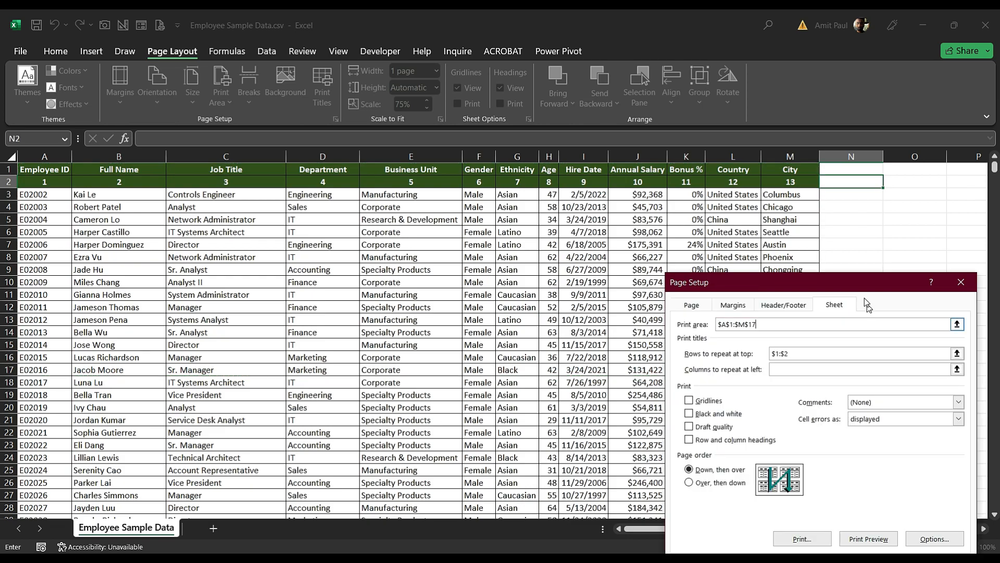
drag(797, 283, 725, 134)
click(805, 390)
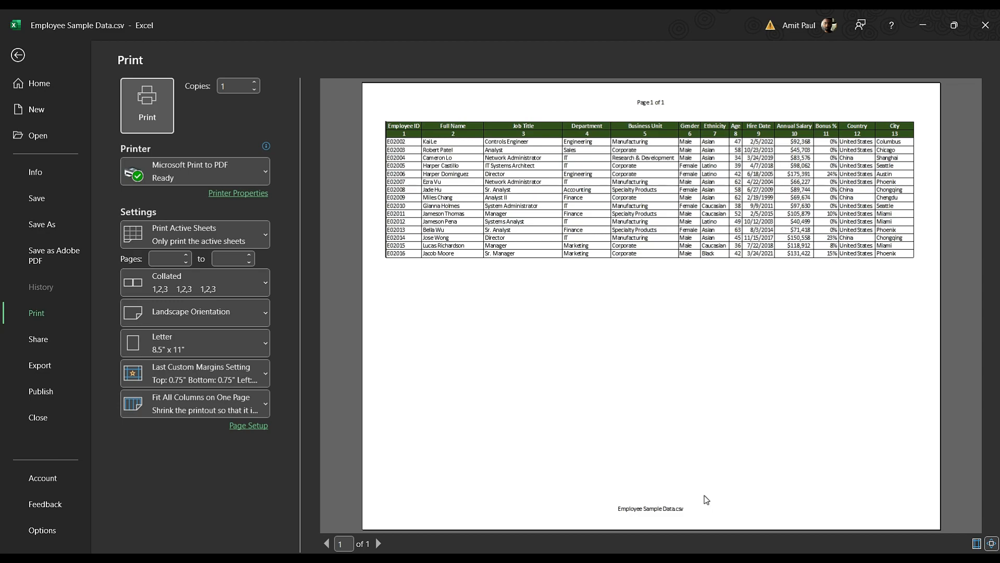
click(18, 56)
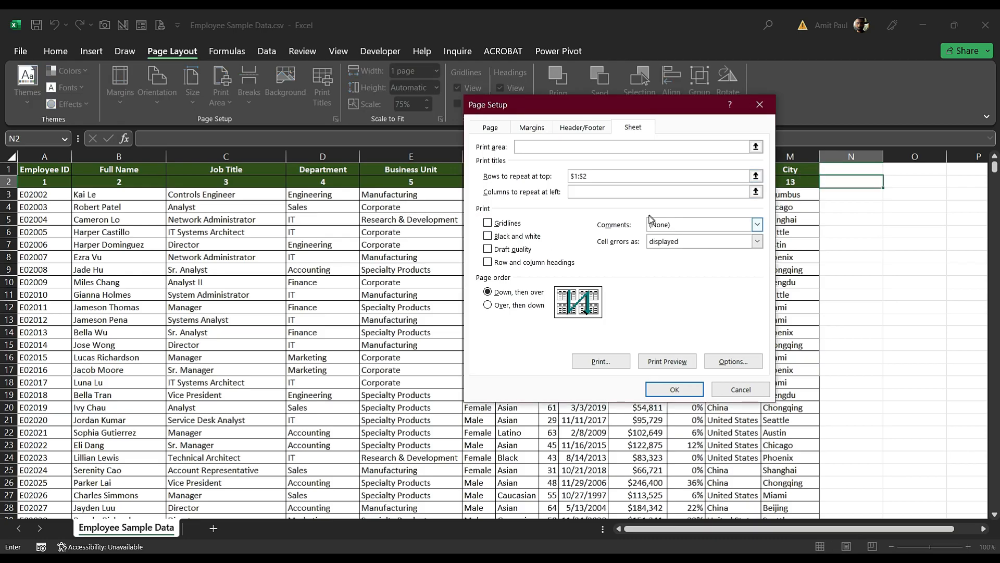
click(760, 105)
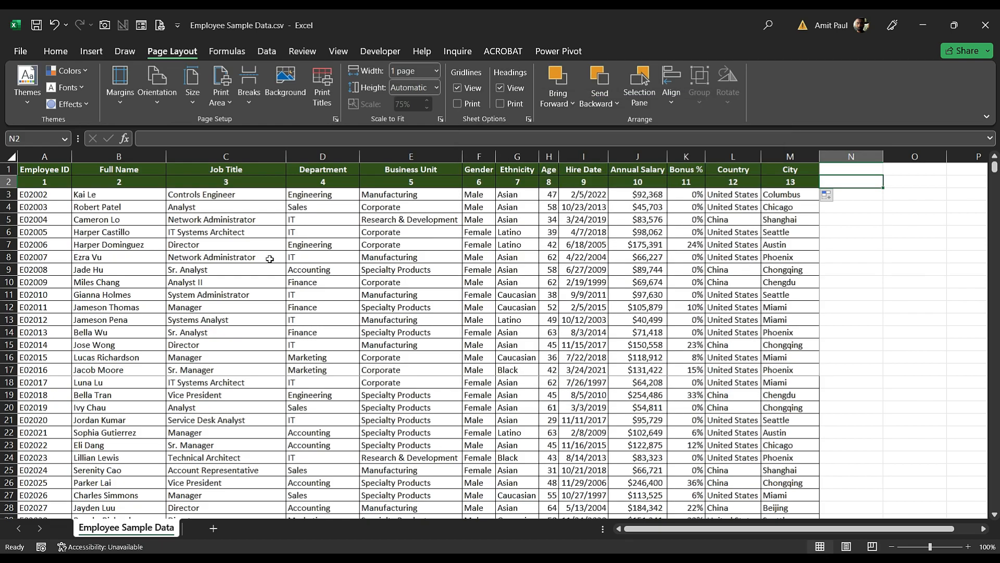
- Select the employee data in A1:L289, bring up the print preview and limit the printout to the current selection
click(268, 258)
mouse_move(33, 170)
mouse_down()
mouse_move(172, 260)
mouse_move(710, 453)
mouse_move(792, 517)
mouse_move(832, 506)
mouse_move(757, 505)
mouse_move(770, 510)
mouse_up()
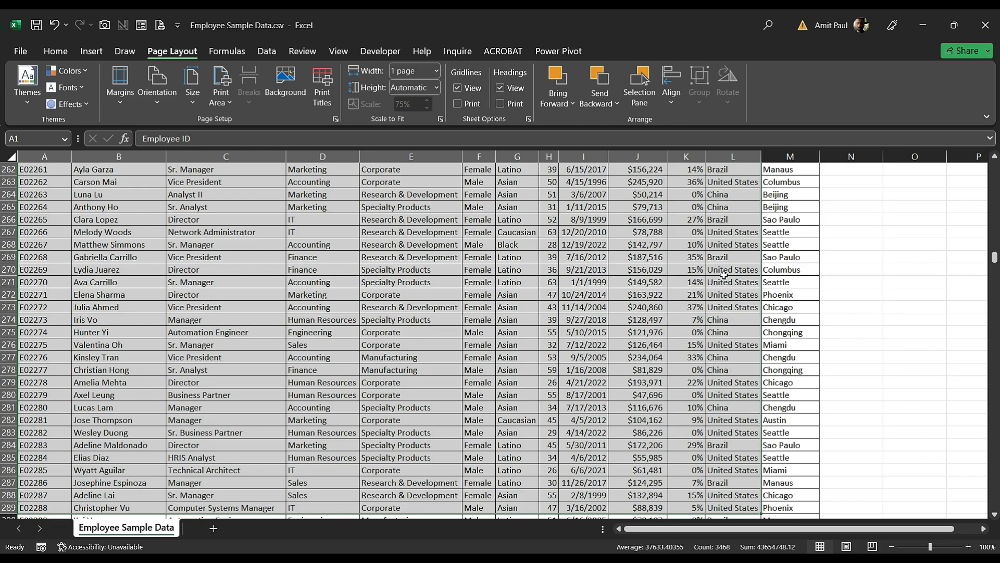
scroll(724, 274, up, 3)
scroll(724, 274, up, 20)
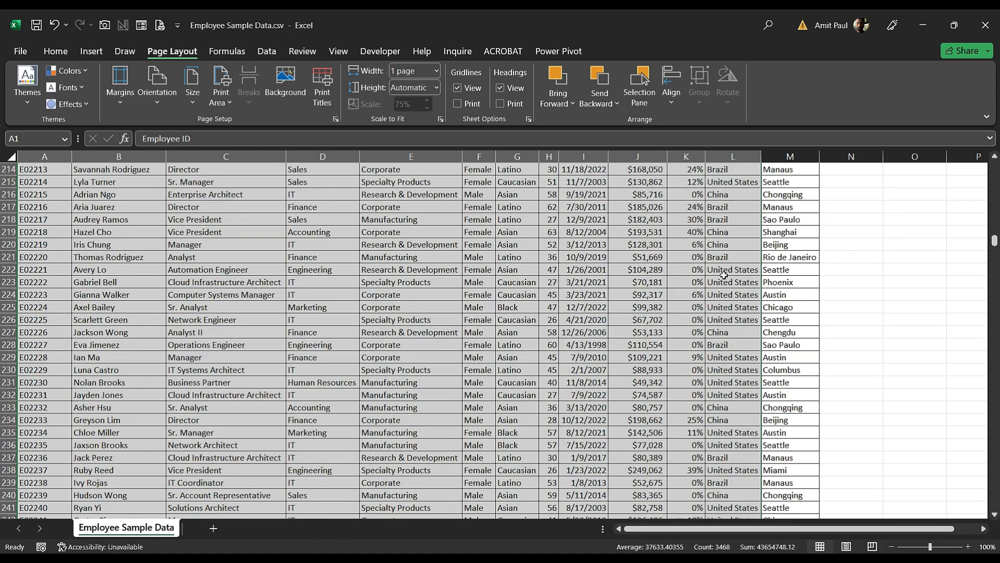
scroll(724, 274, up, 20)
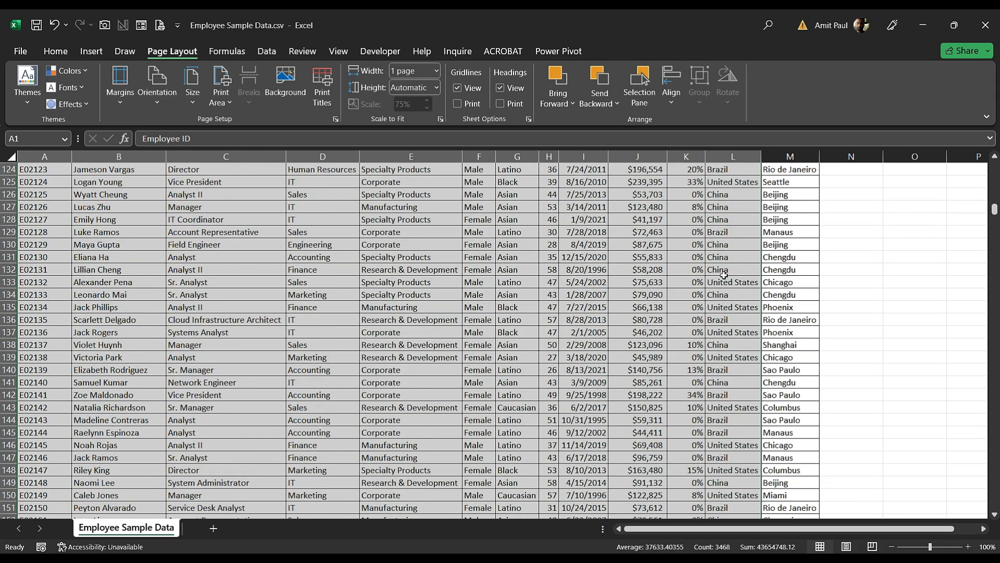
click(159, 23)
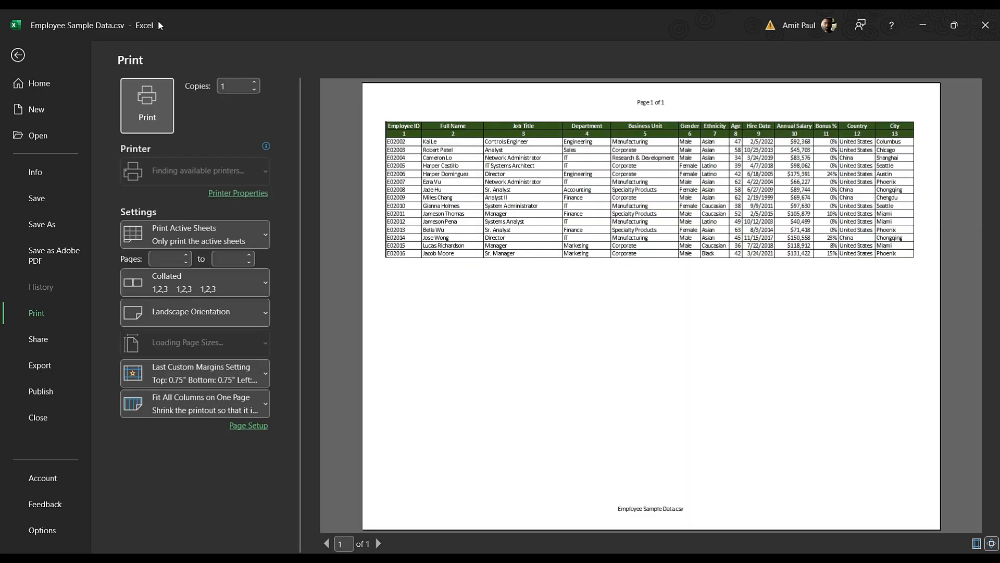
click(264, 236)
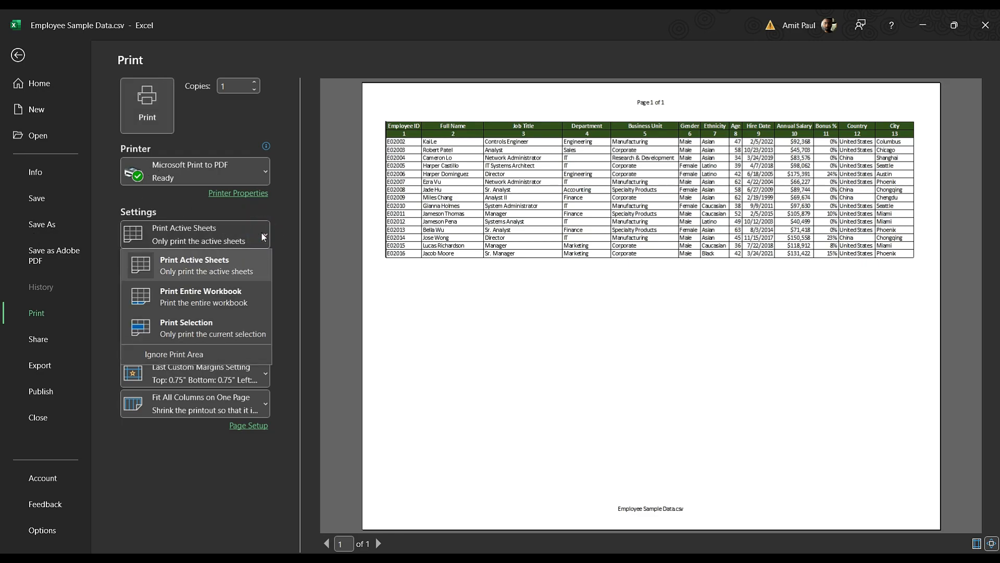
click(199, 335)
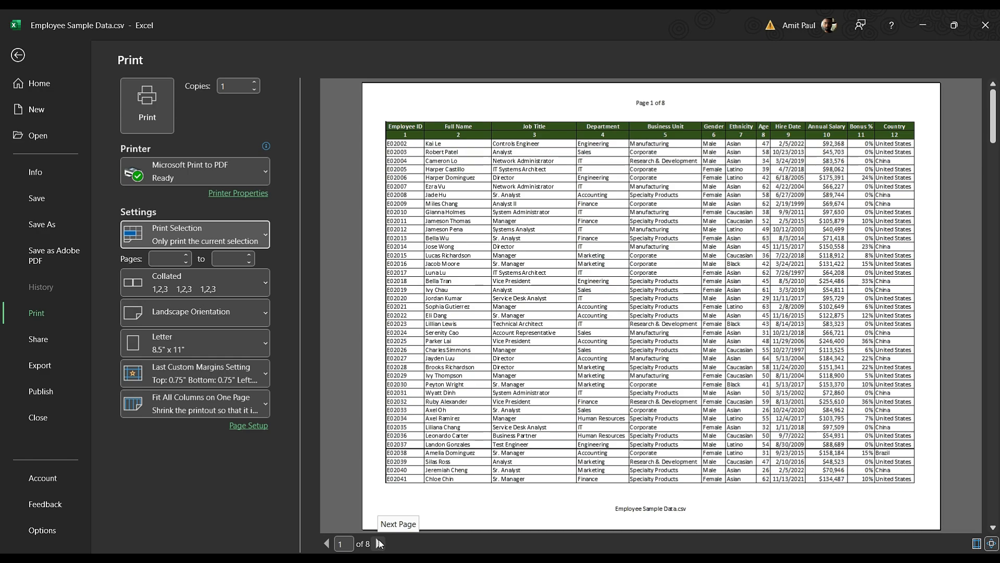
- Switch the print scope back to Print Active Sheets, change it to Print Entire Workbook, and return to the worksheet with the data deselected
click(266, 237)
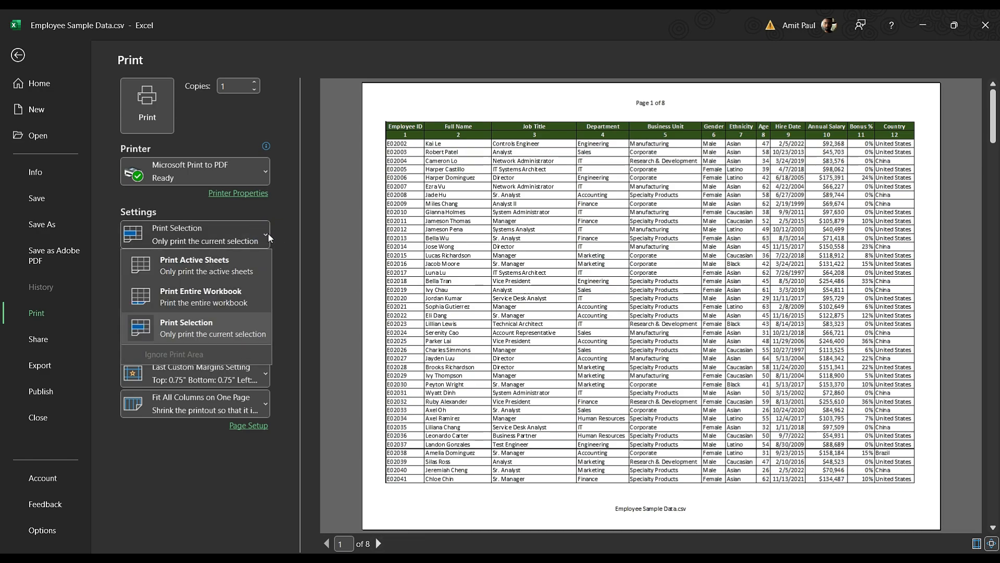
click(210, 269)
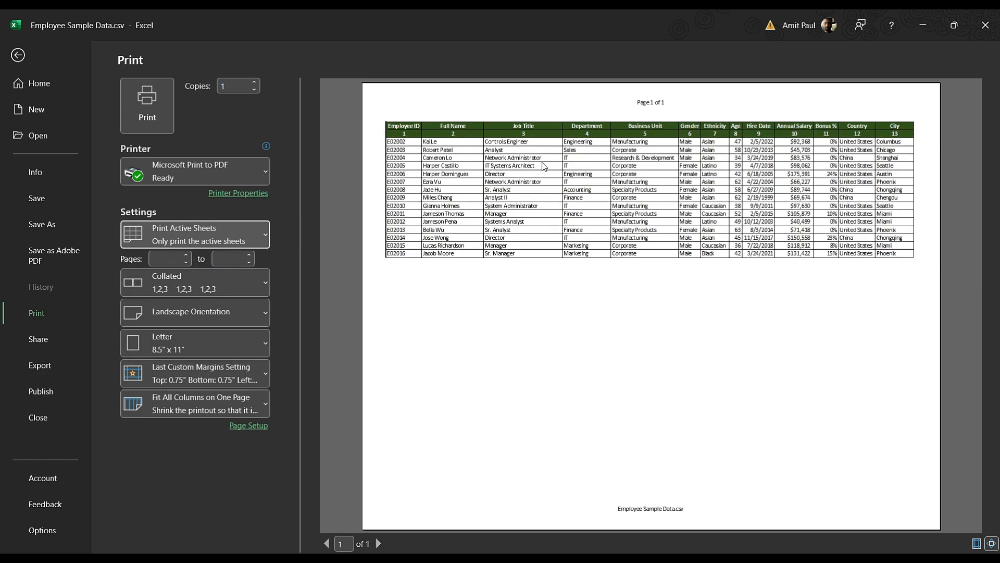
click(243, 238)
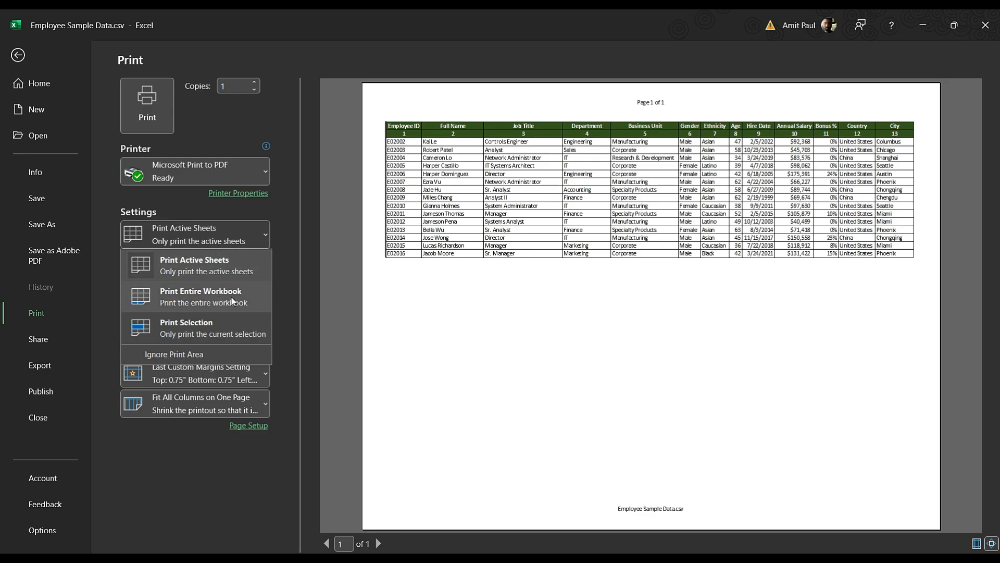
click(233, 300)
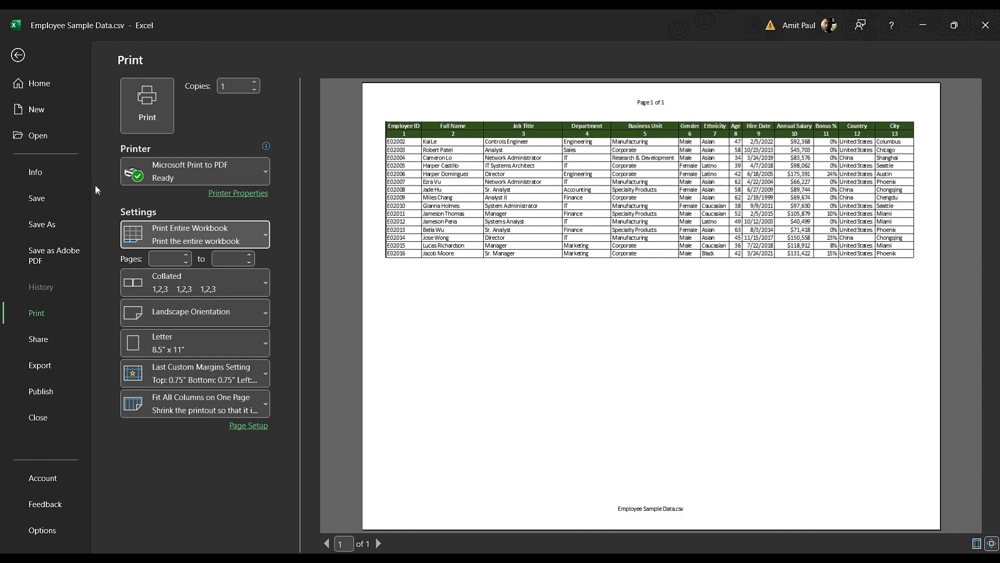
click(18, 56)
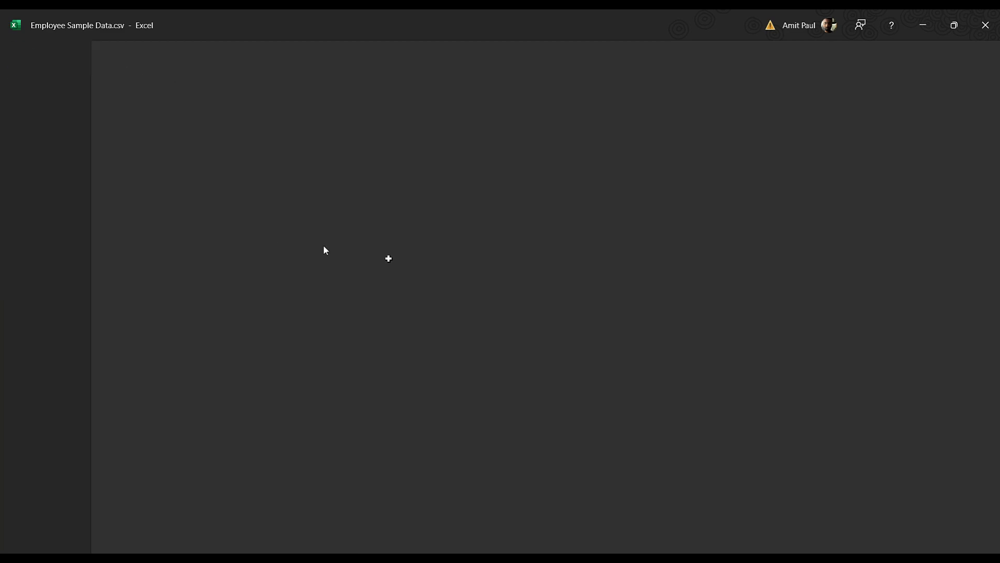
click(906, 294)
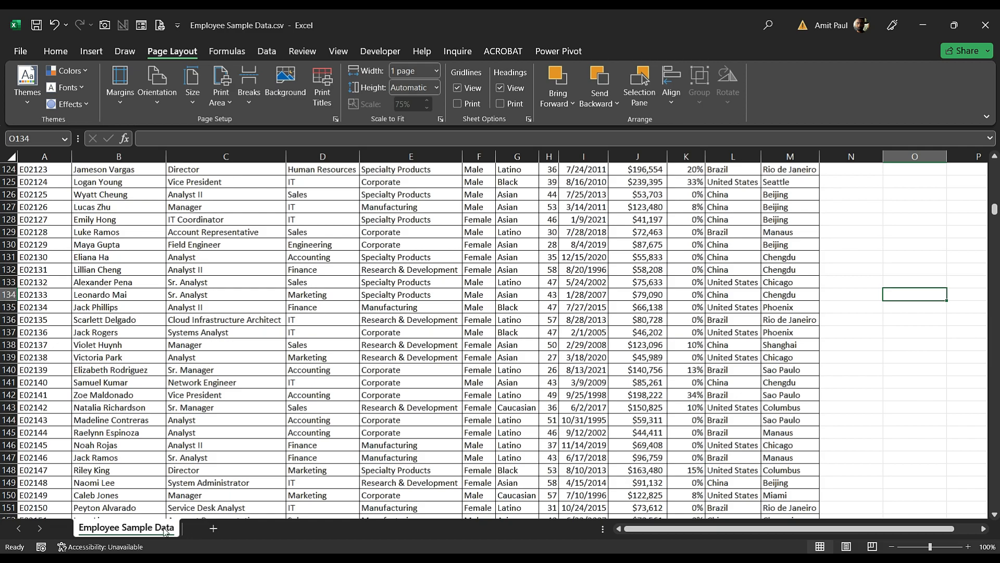
- Review the entire-workbook printout and the chosen printer in the print preview, and go back to the worksheet
scroll(300, 339, up, 6)
click(300, 334)
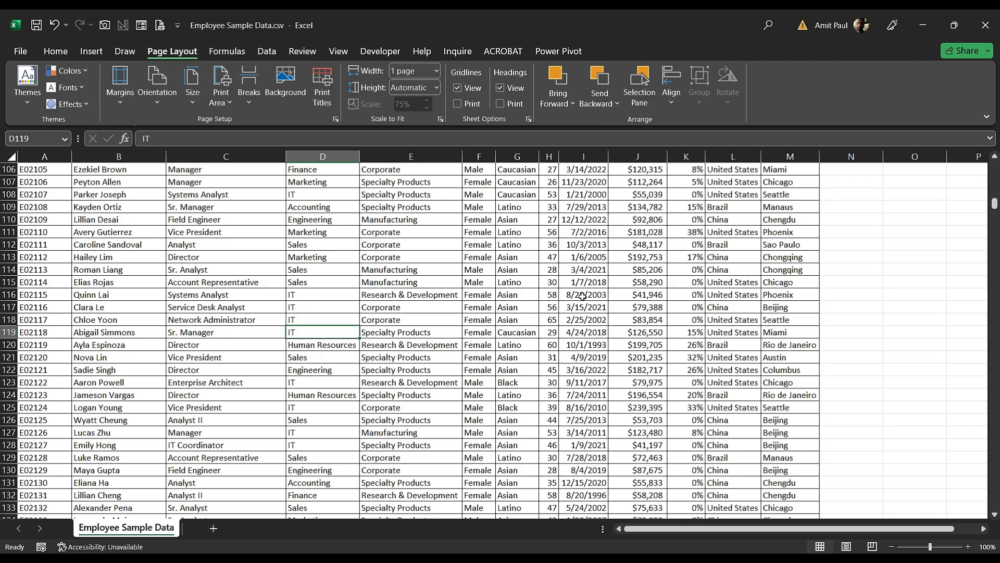
click(160, 25)
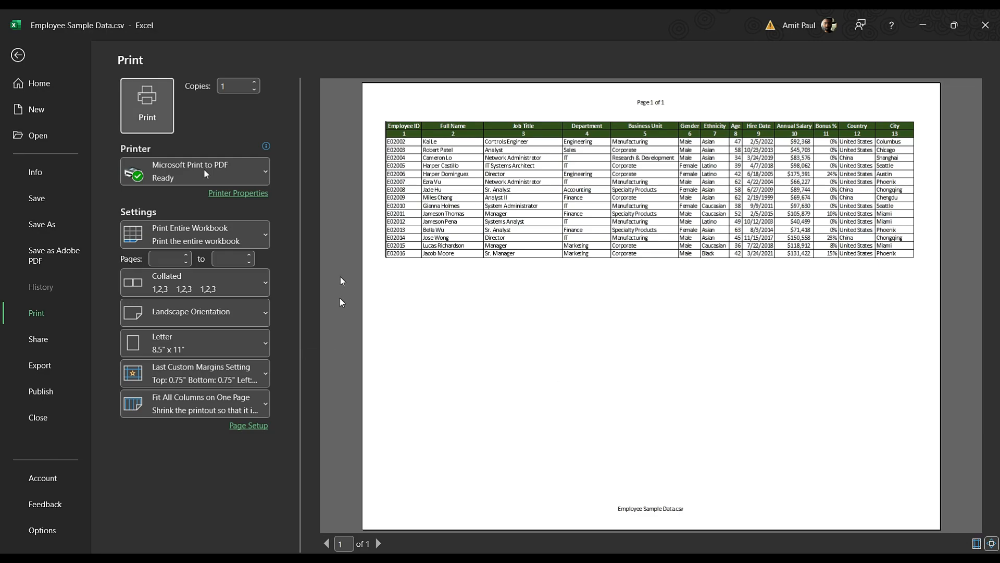
click(17, 63)
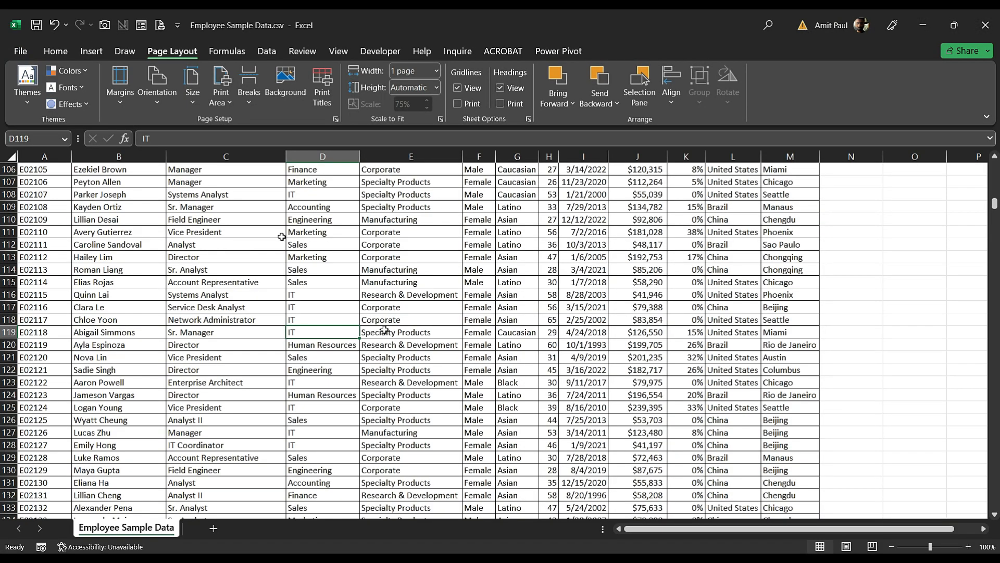
- Select the two separate ranges A1:M11 and A17:M24 together and set them as the print area
scroll(349, 328, up, 20)
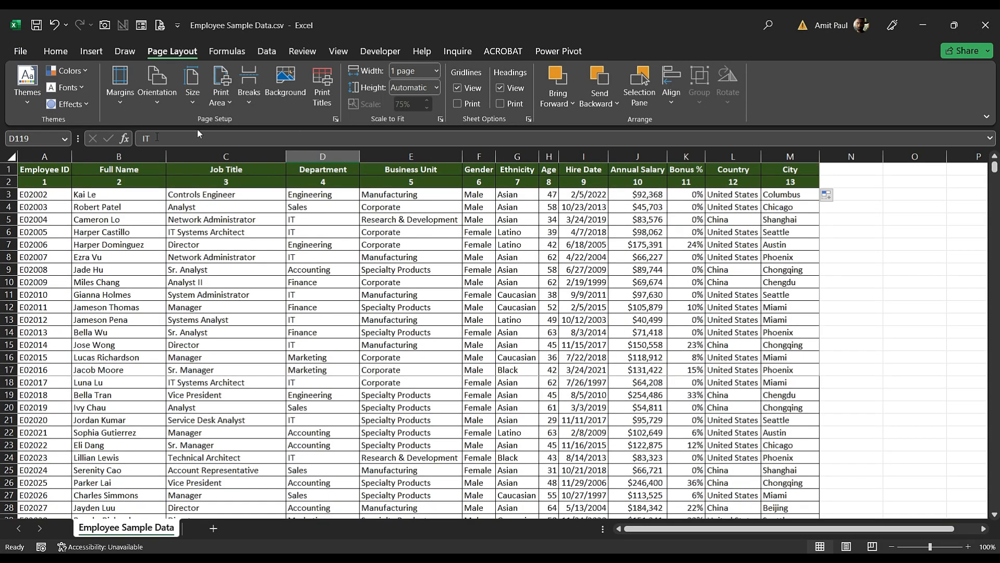
drag(45, 169, 815, 296)
scroll(663, 363, down, 1)
scroll(521, 360, up, 1)
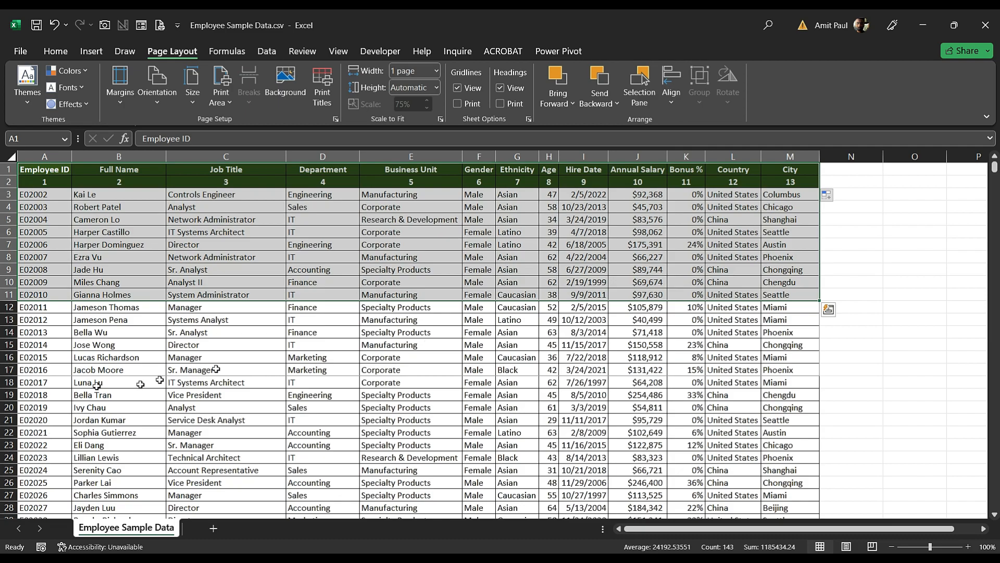
drag(46, 370, 781, 457)
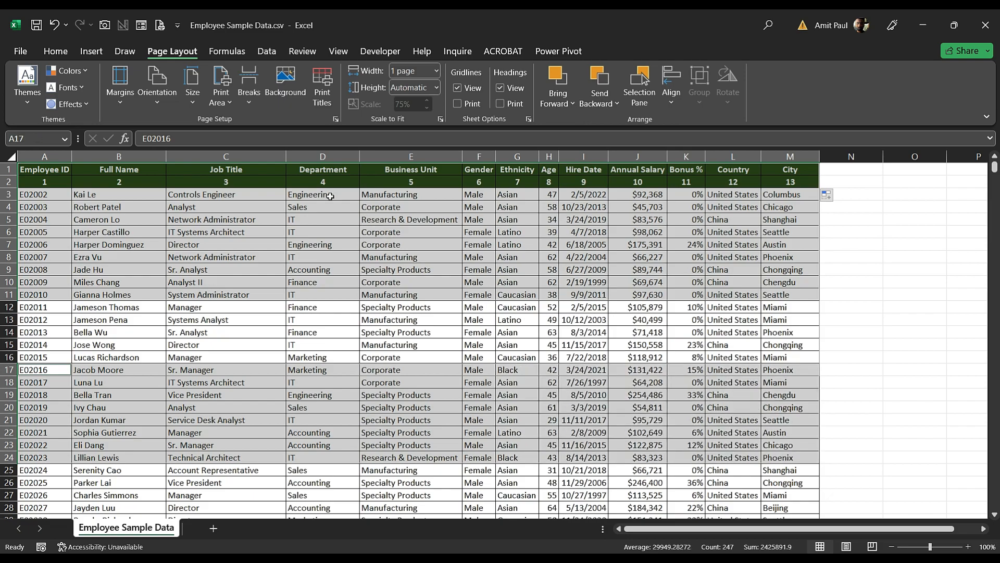
click(224, 104)
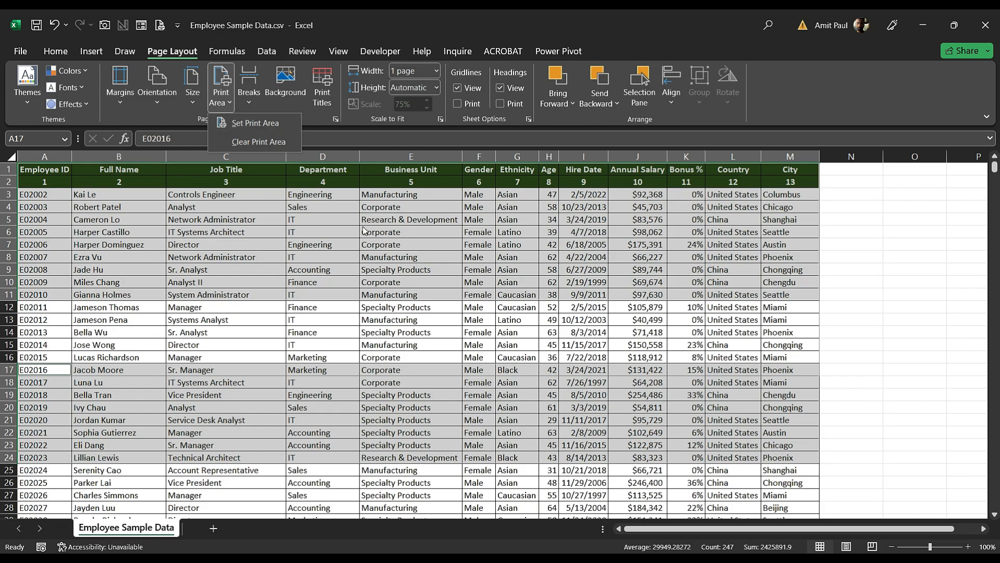
click(250, 122)
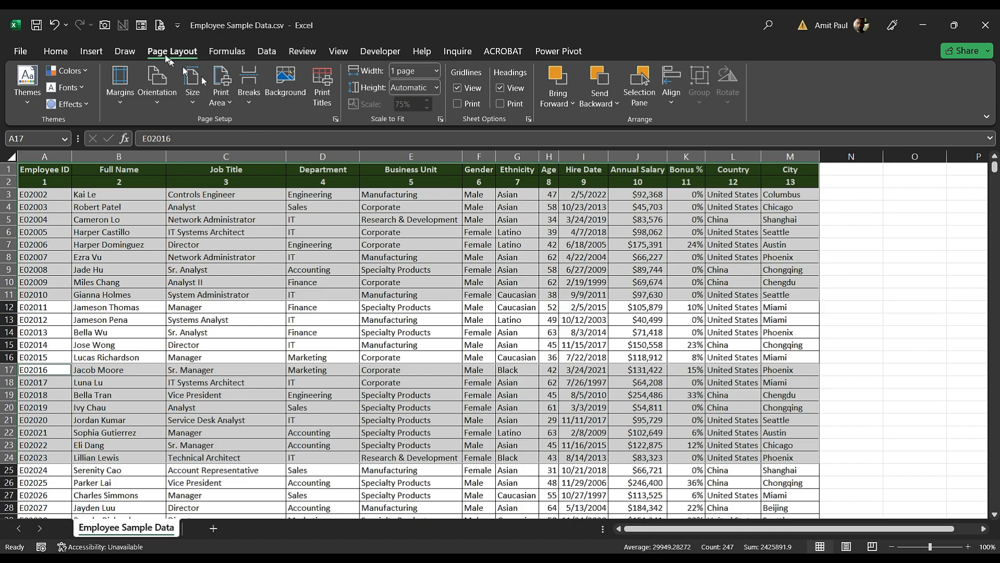
- Check how the two print-area ranges are laid out across the preview pages, return to the worksheet and deselect them
click(160, 25)
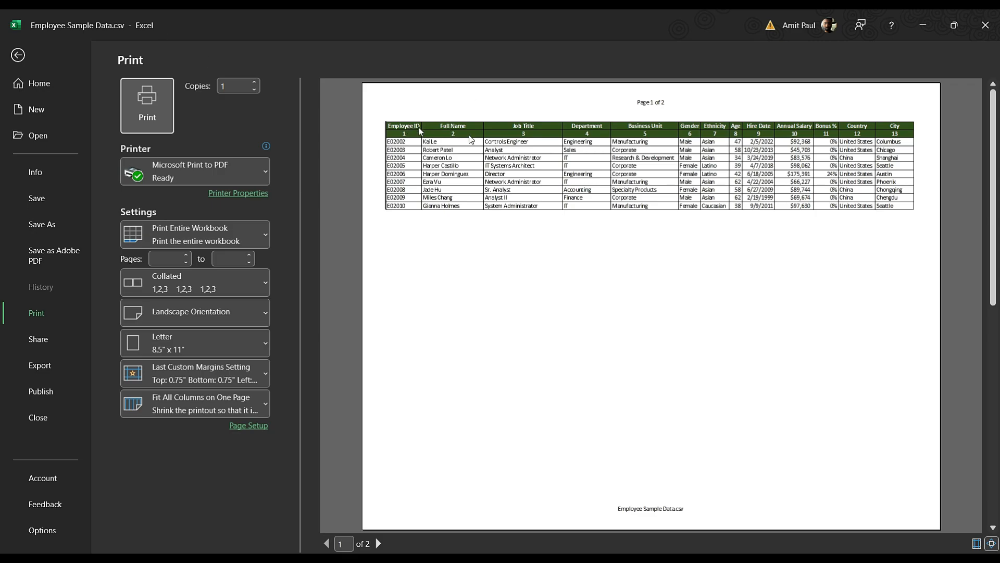
click(379, 543)
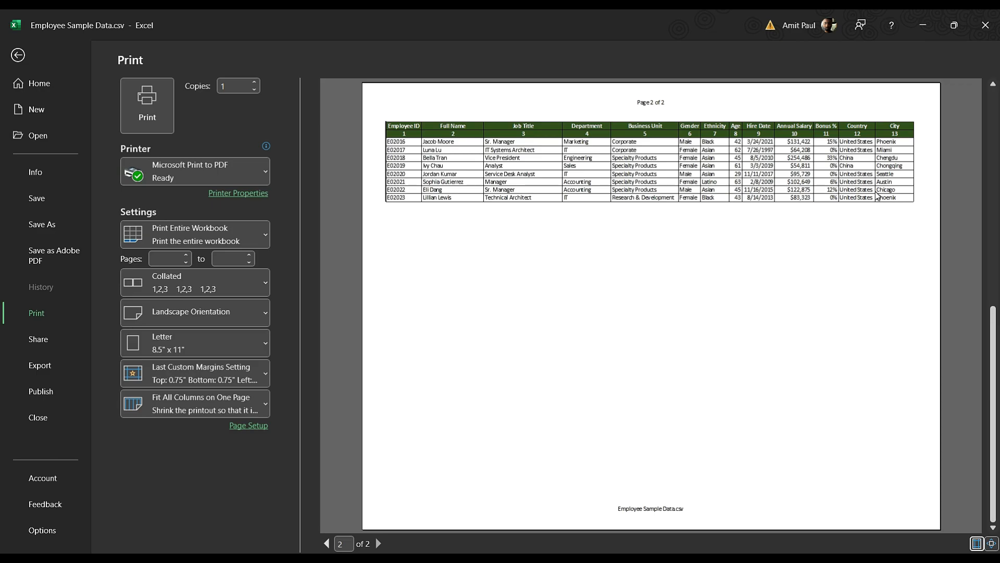
click(326, 543)
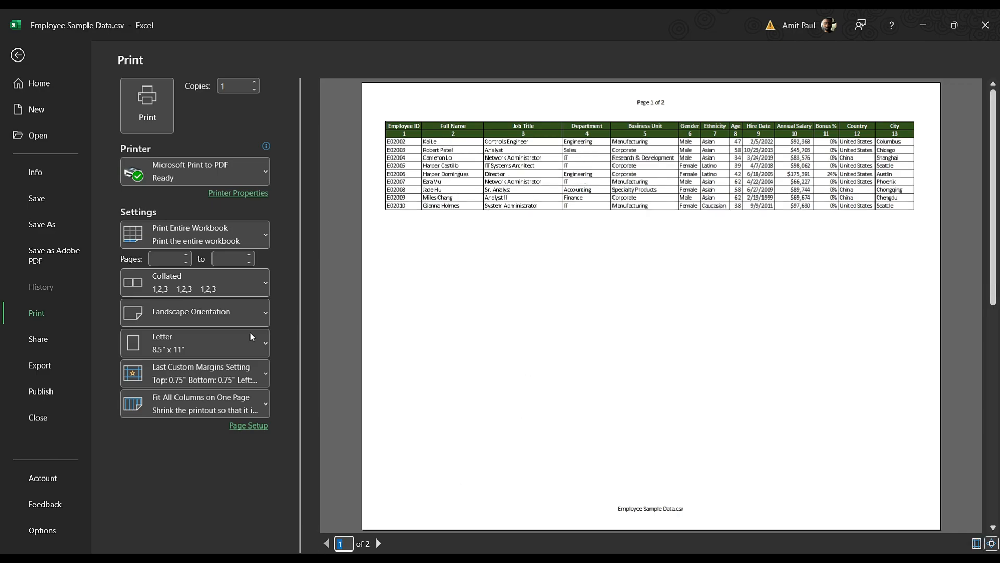
click(18, 55)
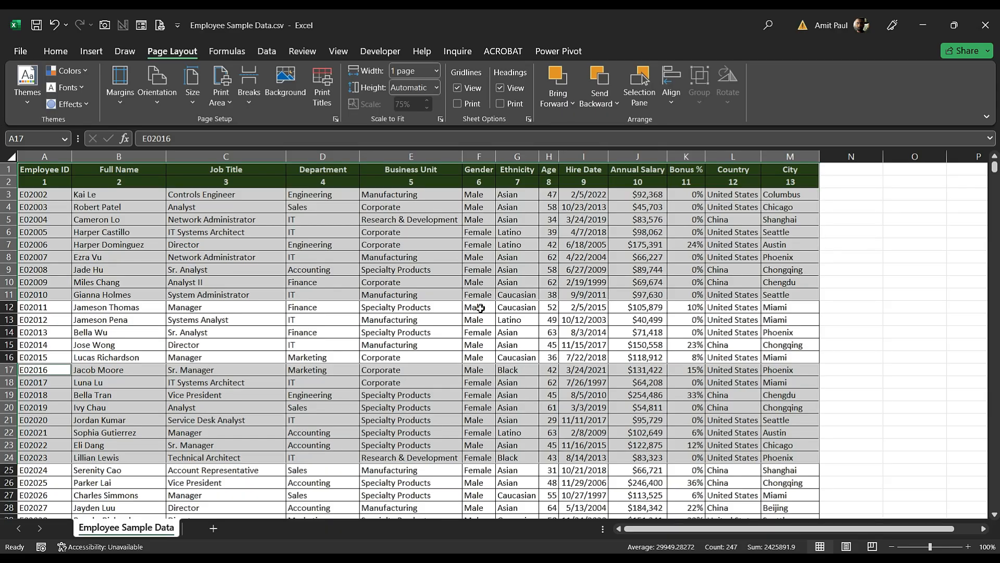
click(474, 316)
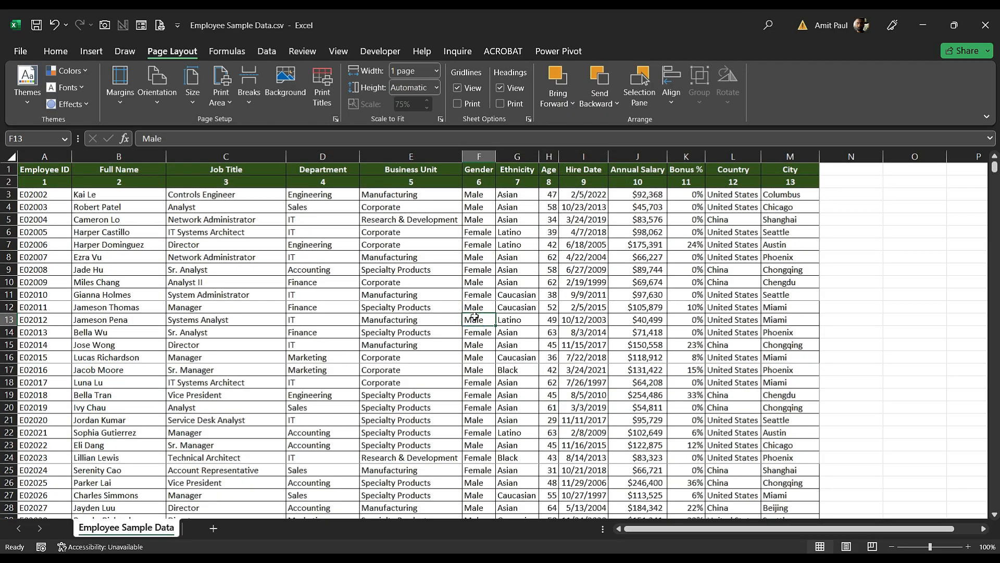